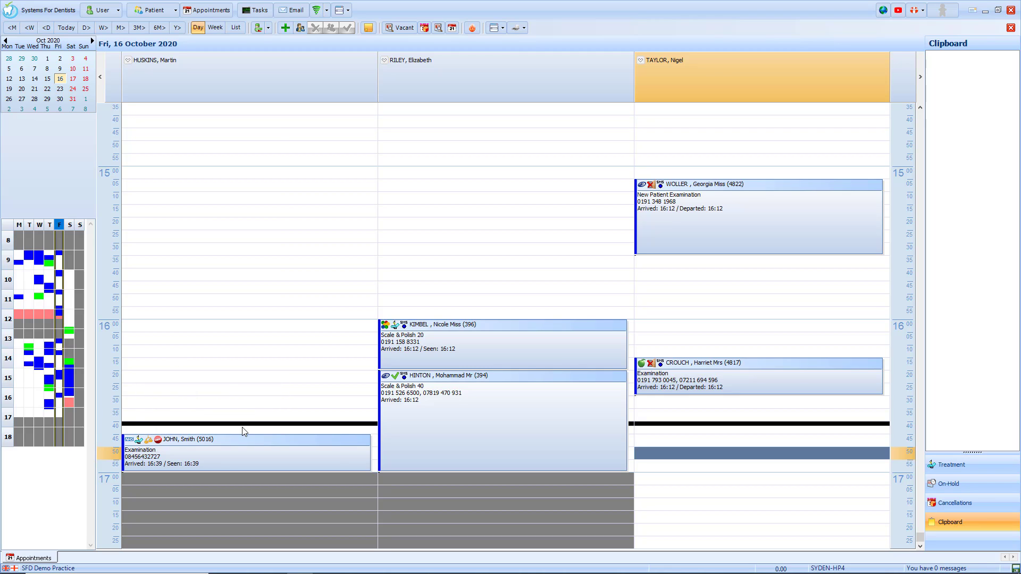
Open the full record of the patient in the 4:45pm examination slot, showing a 62.10 balance.
{"action": "left_click", "coordinate": [244, 441]}
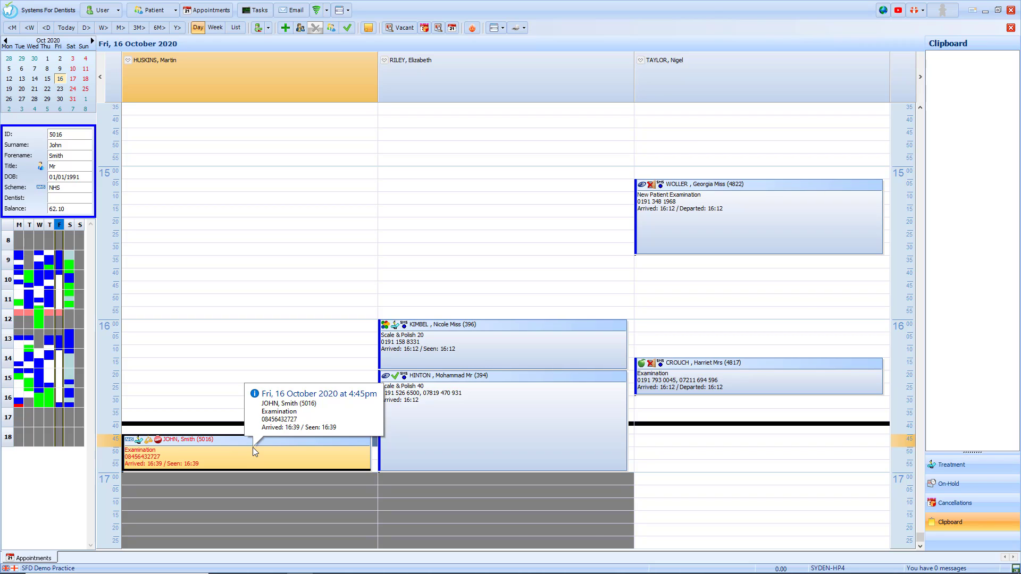
{"action": "double_click", "coordinate": [234, 445]}
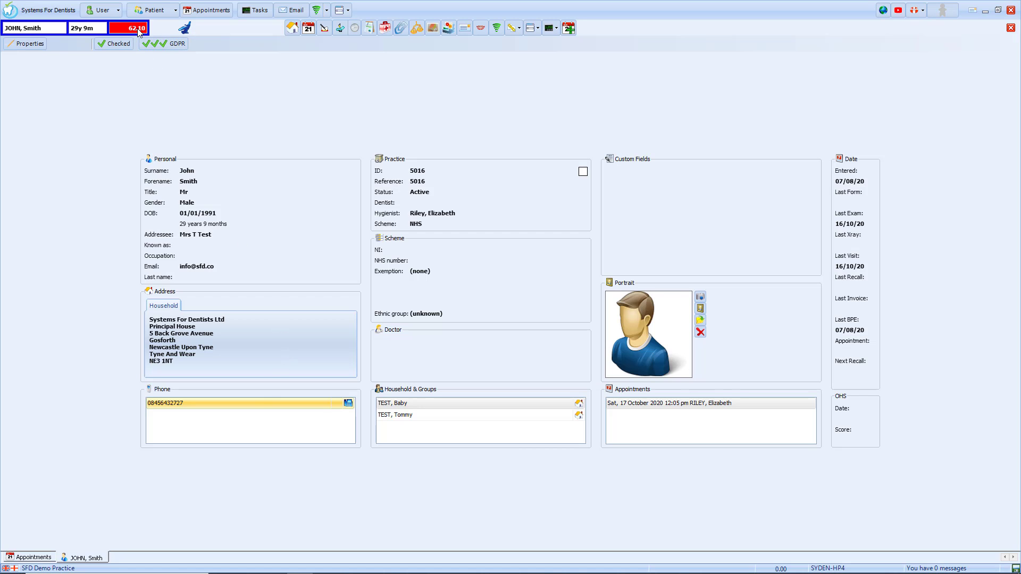
{"action": "mouse_move", "coordinate": [141, 34]}
View the account transactions, briefly showing settled entries, and start a new charge dated 16/10/2020.
{"action": "left_click", "coordinate": [417, 29]}
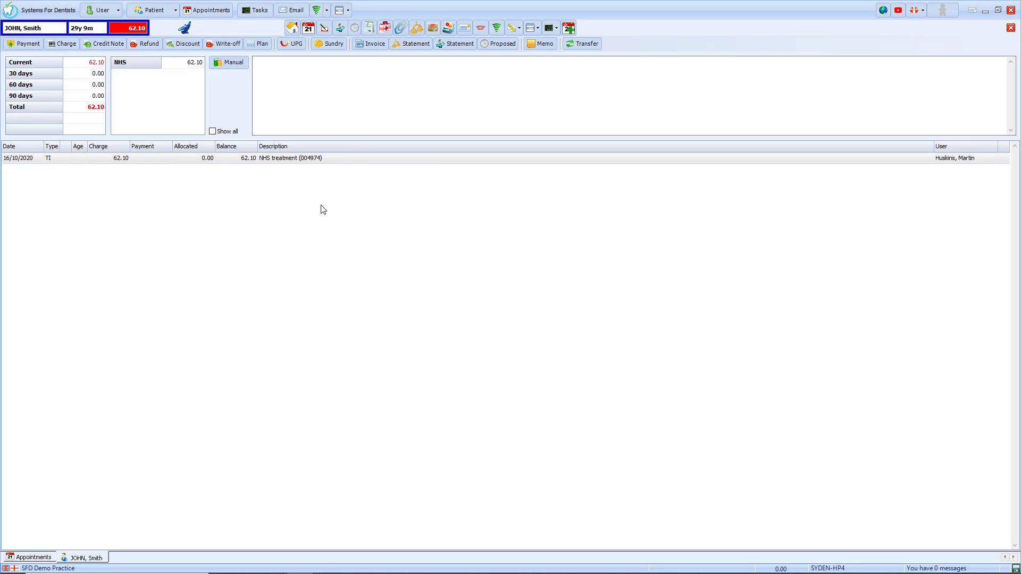
{"action": "left_click", "coordinate": [311, 159]}
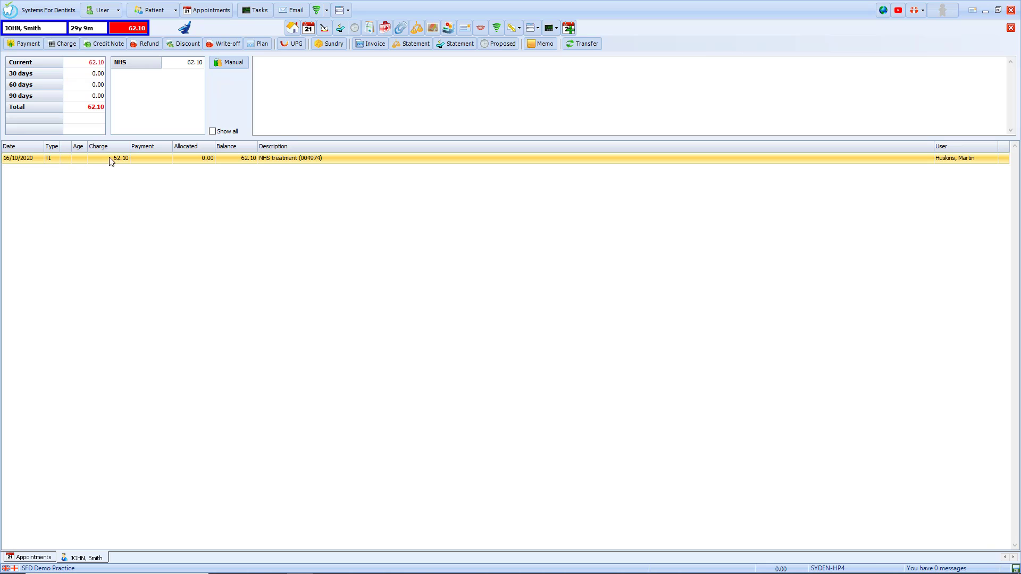
{"action": "left_click", "coordinate": [213, 132]}
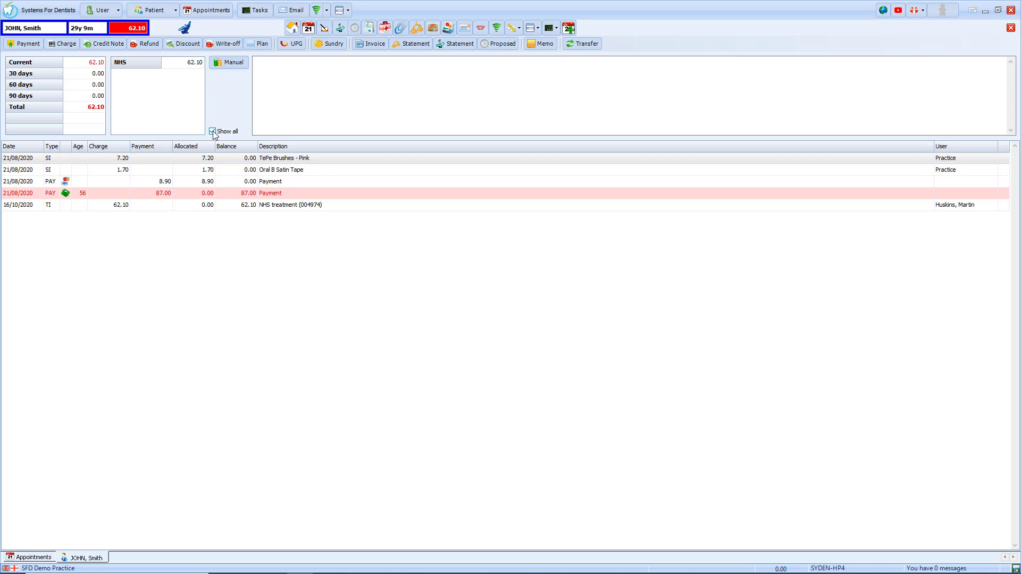
{"action": "left_click", "coordinate": [213, 132]}
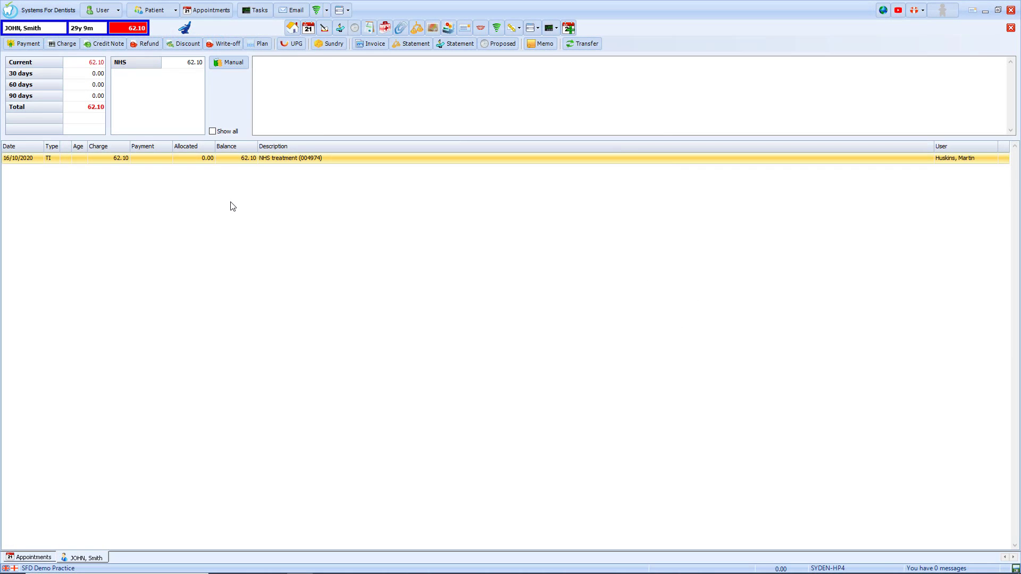
{"action": "left_click", "coordinate": [73, 47]}
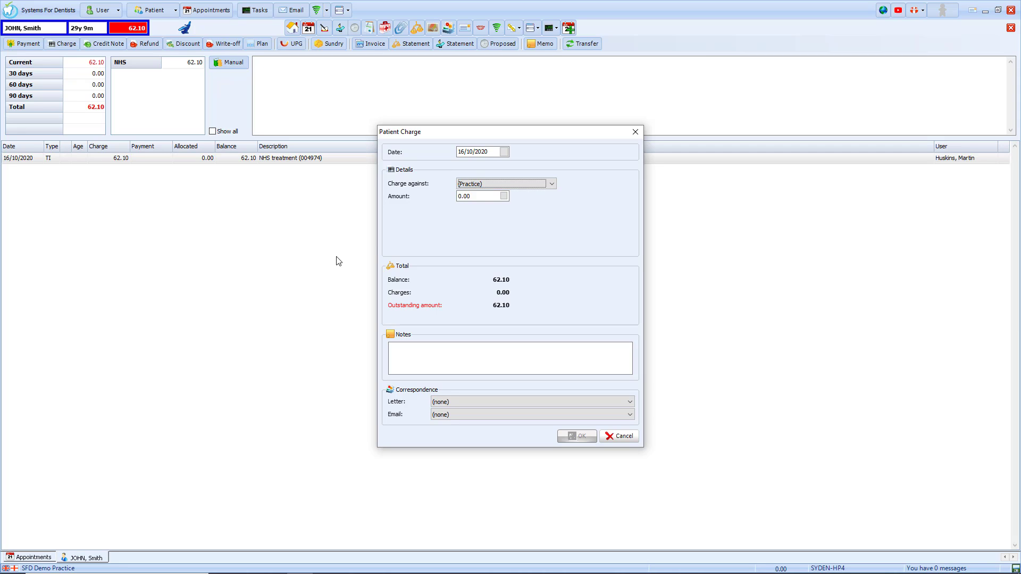
Keep the 16/10/2020 date and (Practice) as the charge target, and enter an amount of 20.
{"action": "left_click", "coordinate": [504, 153]}
{"action": "left_click", "coordinate": [572, 248]}
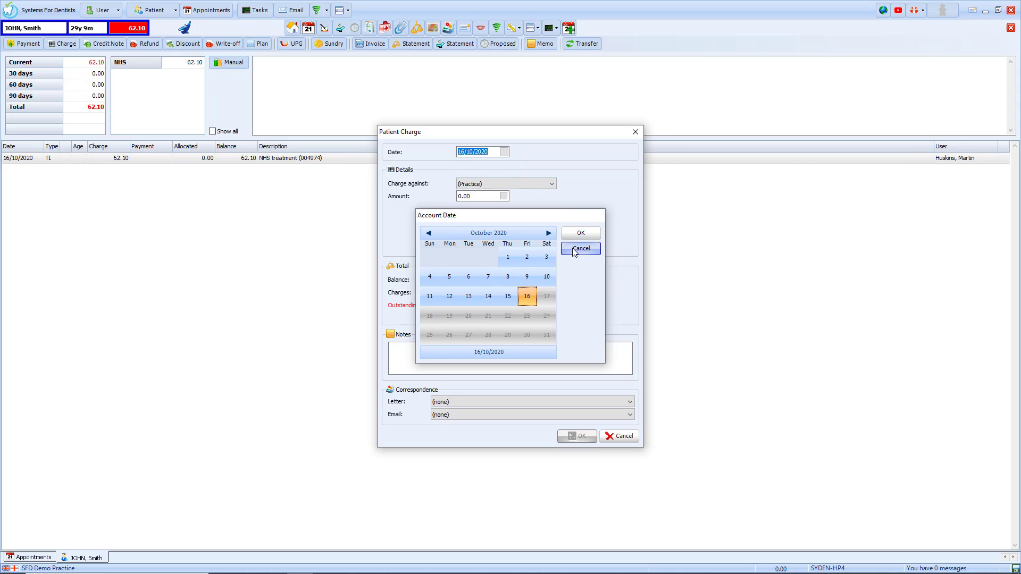
{"action": "left_click", "coordinate": [551, 184]}
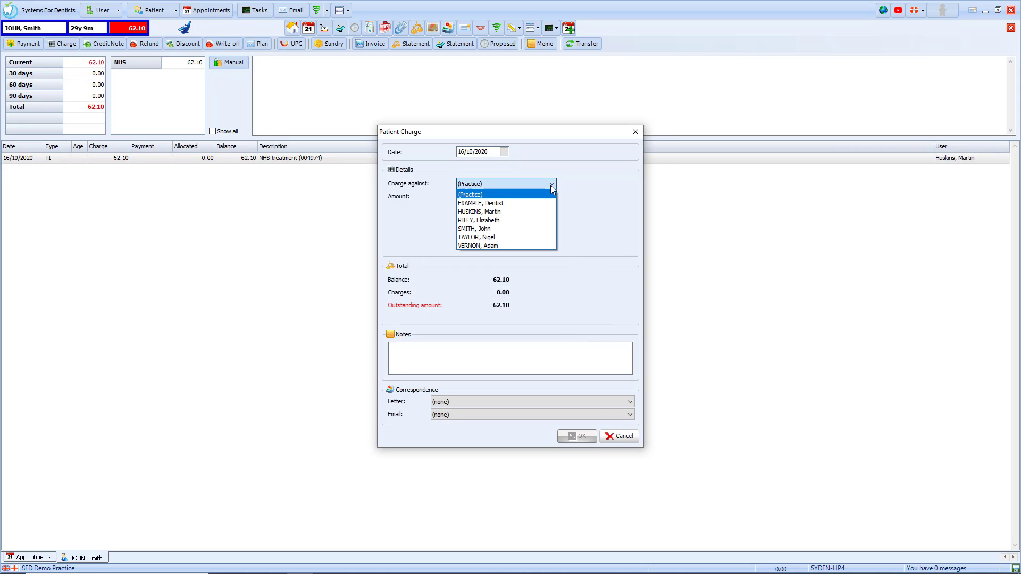
{"action": "left_click", "coordinate": [581, 200]}
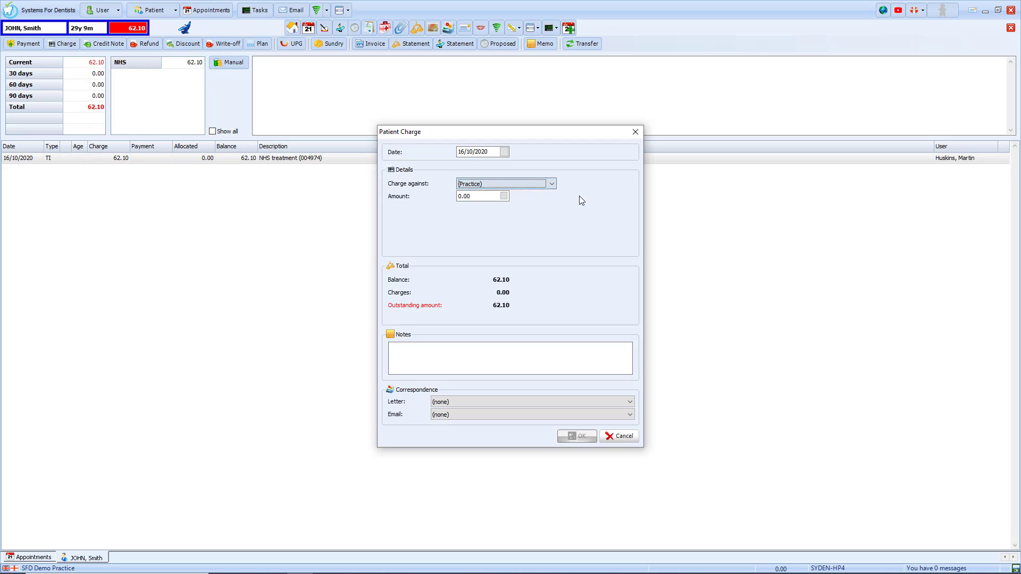
{"action": "left_click", "coordinate": [480, 197]}
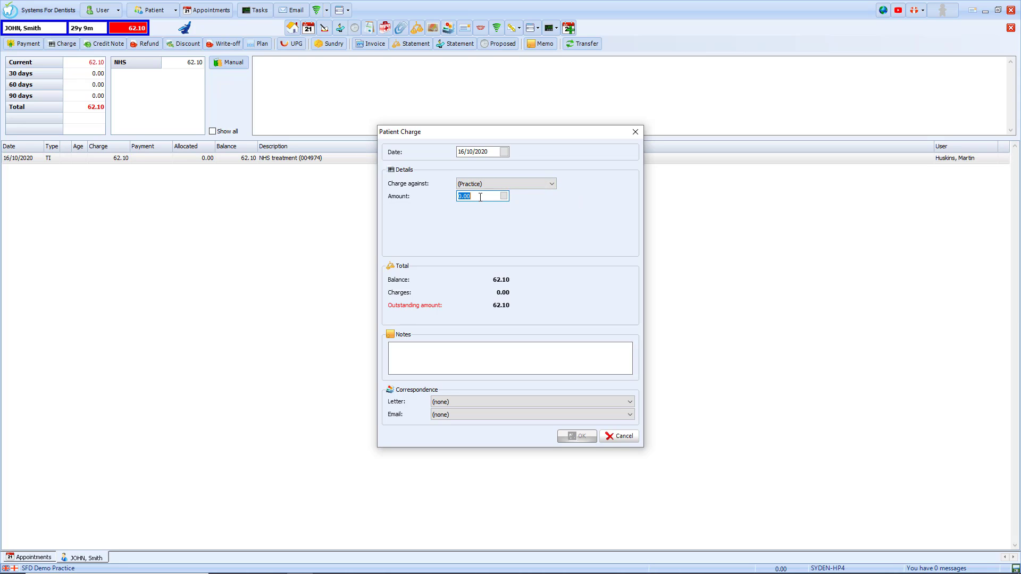
{"action": "type", "text": "20"}
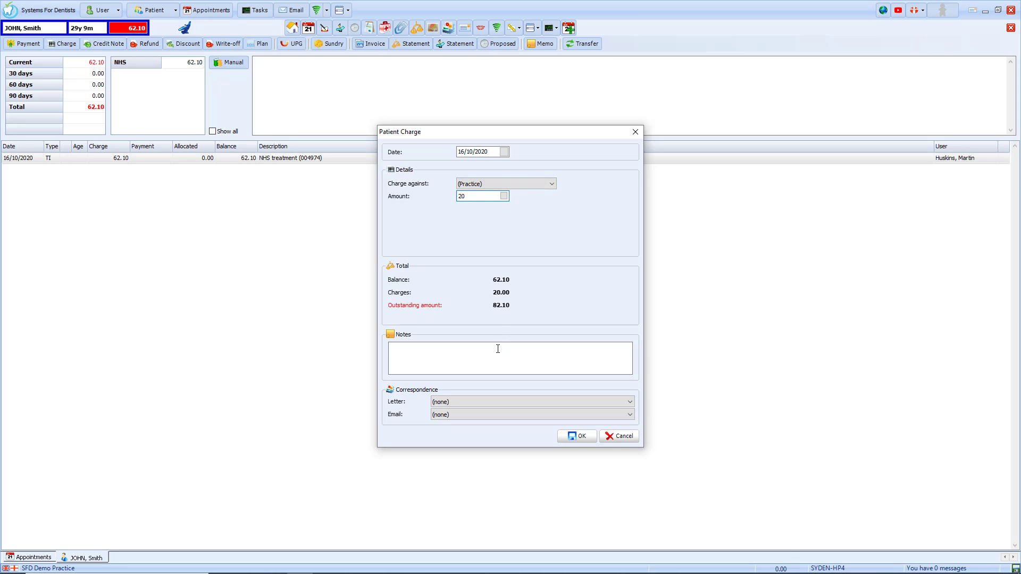
Note it as 'FTA Charge' with no letter or e-mail and save, making the balance 82.10.
{"action": "left_click", "coordinate": [495, 354]}
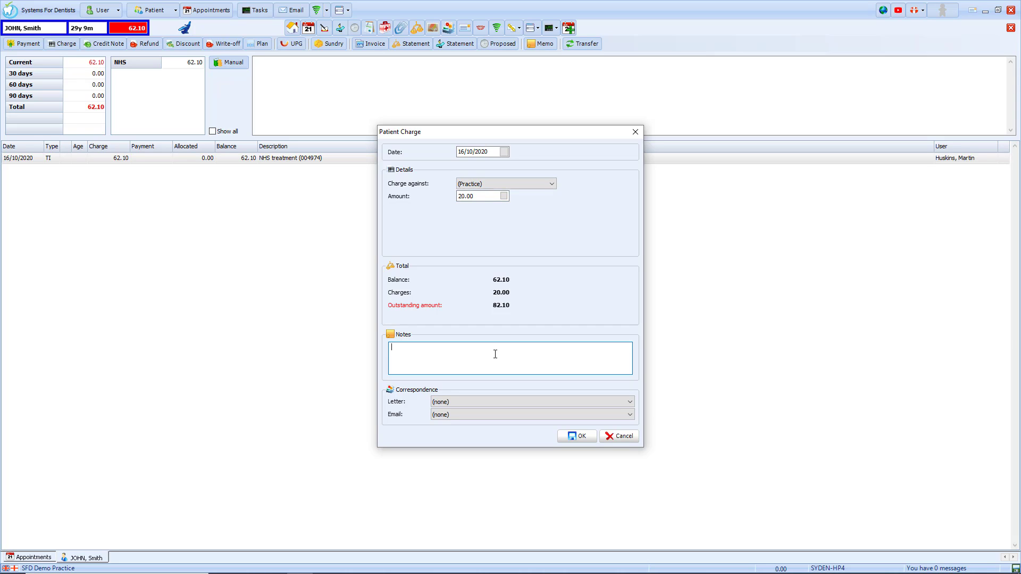
{"action": "type", "text": "FTA Charge"}
{"action": "left_click", "coordinate": [553, 401]}
{"action": "left_click", "coordinate": [553, 401]}
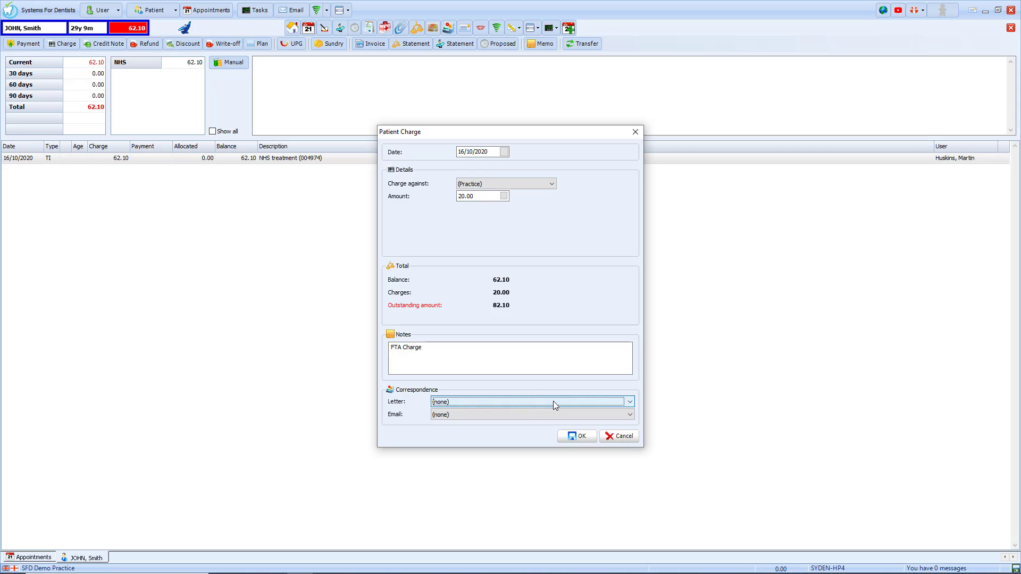
{"action": "left_click", "coordinate": [553, 416]}
{"action": "left_click", "coordinate": [554, 416]}
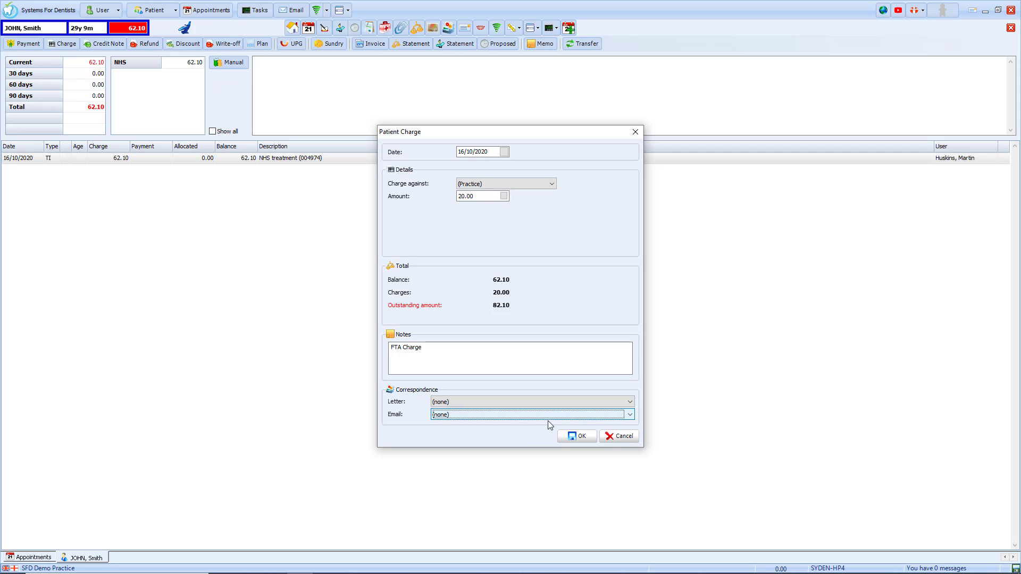
{"action": "left_click", "coordinate": [576, 437]}
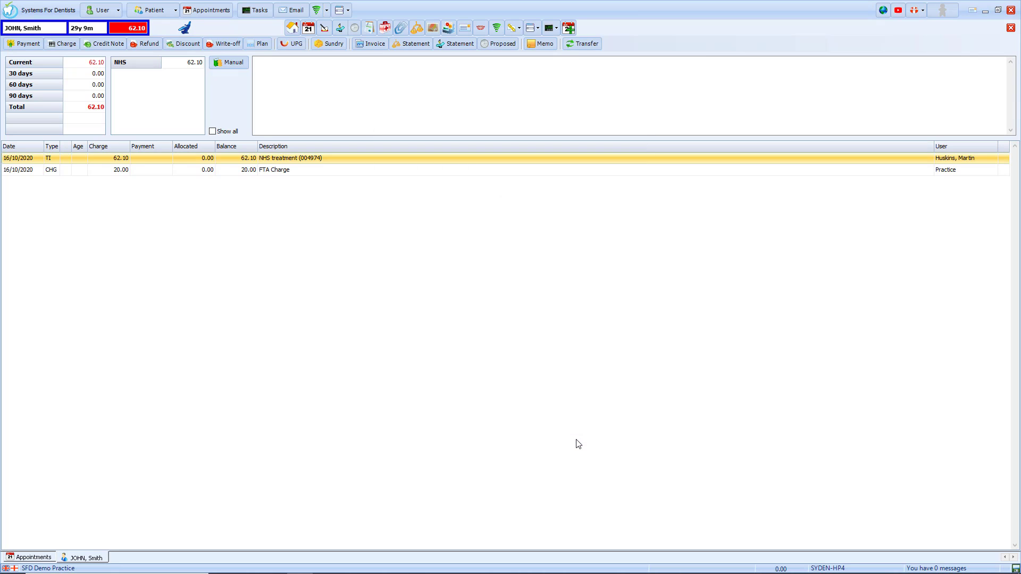
{"action": "left_click", "coordinate": [51, 174]}
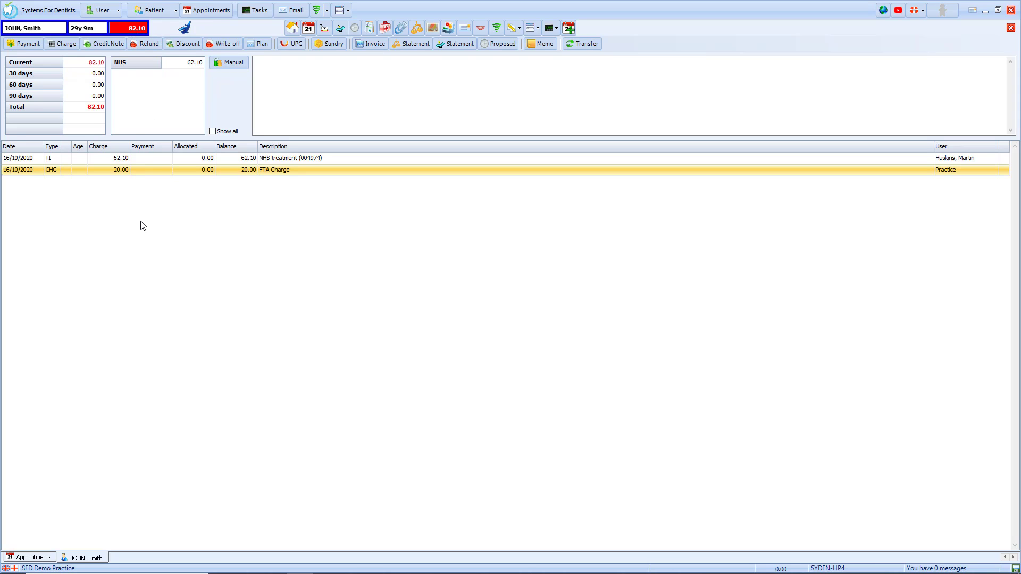
{"action": "left_click", "coordinate": [111, 43]}
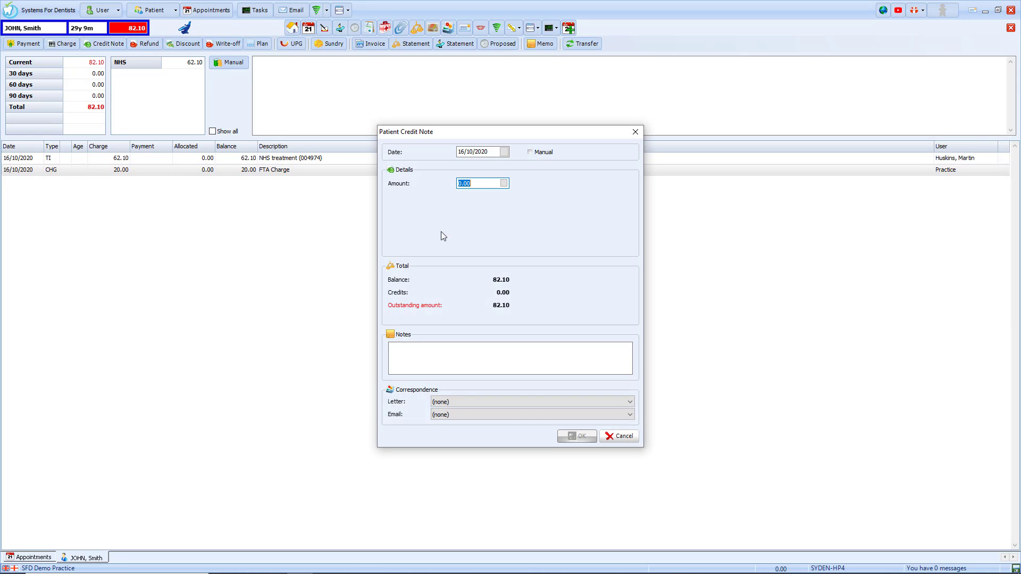
{"action": "type", "text": "20"}
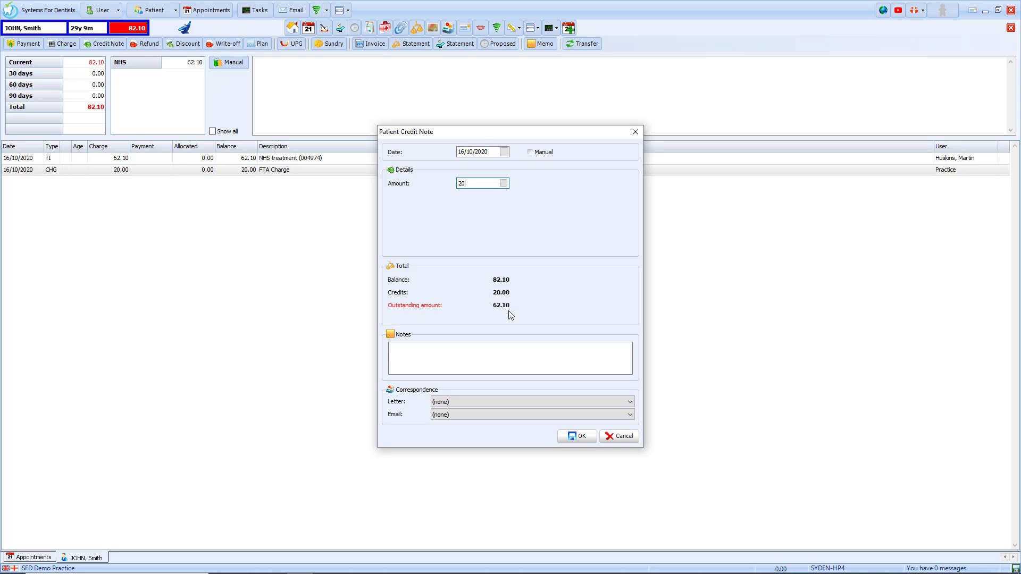
{"action": "left_click", "coordinate": [611, 442]}
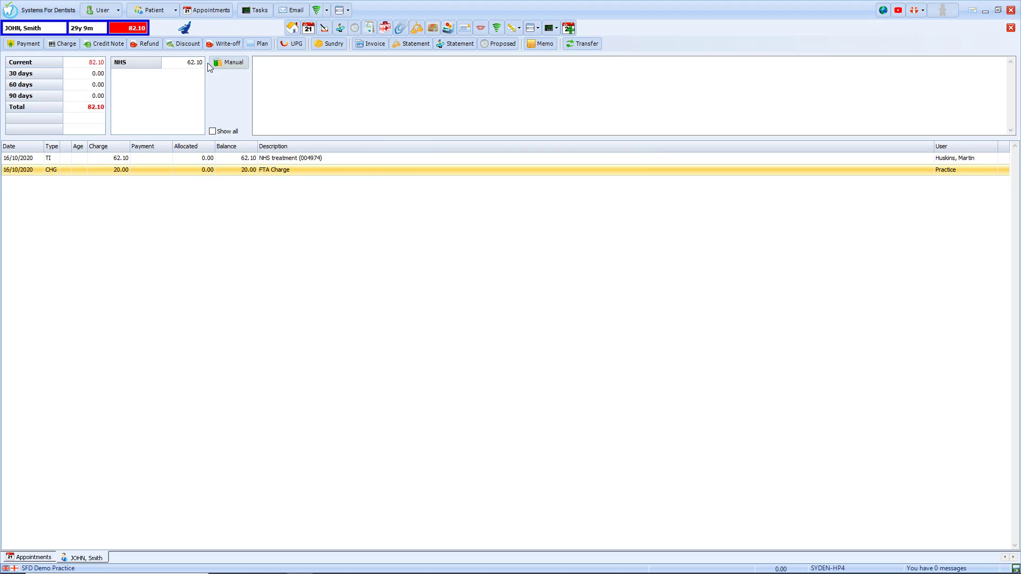
{"action": "left_click", "coordinate": [183, 44]}
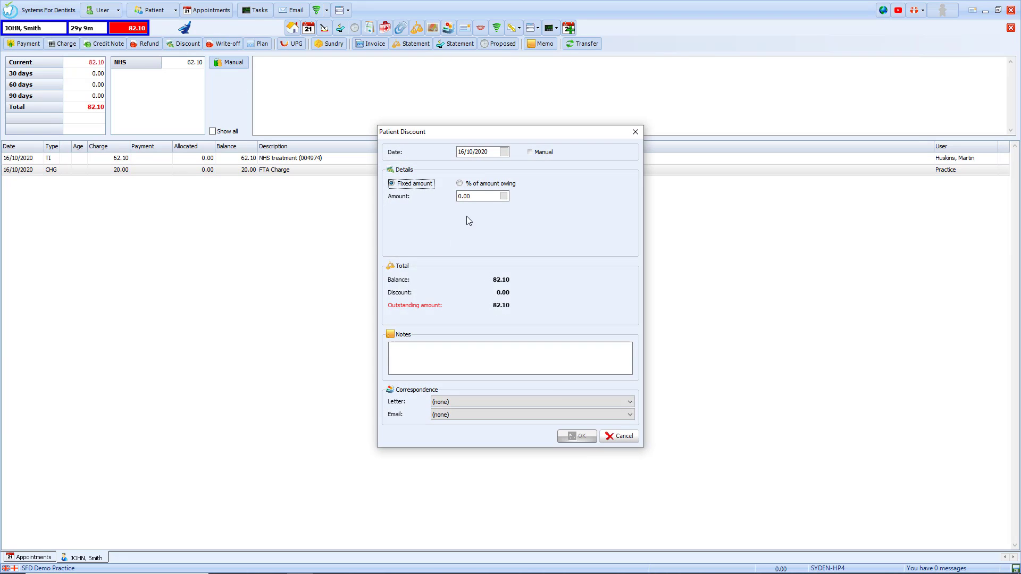
{"action": "left_click", "coordinate": [477, 199]}
{"action": "type", "text": "10.00"}
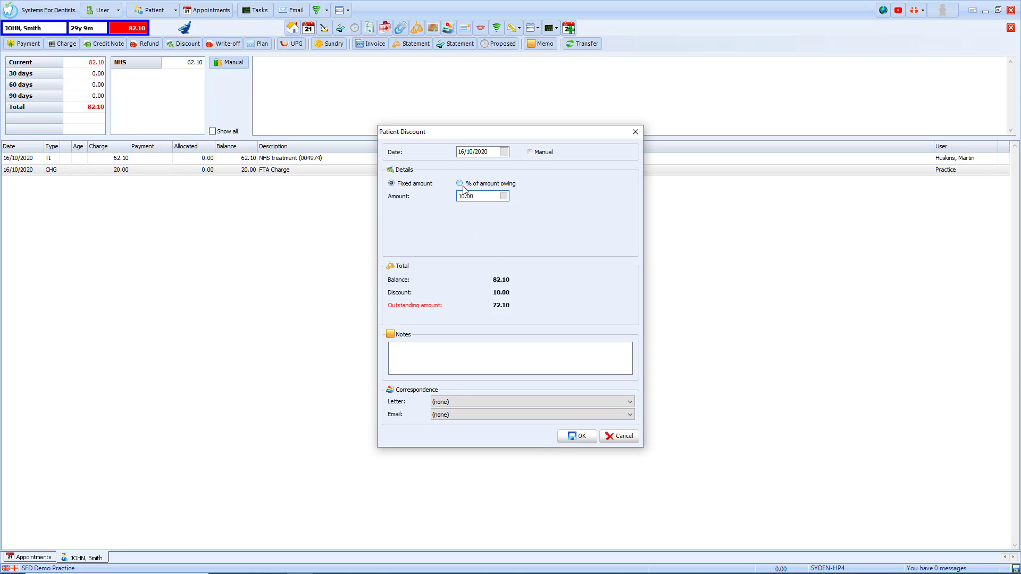
{"action": "left_click", "coordinate": [460, 184]}
{"action": "left_click", "coordinate": [479, 196]}
{"action": "type", "text": "20"}
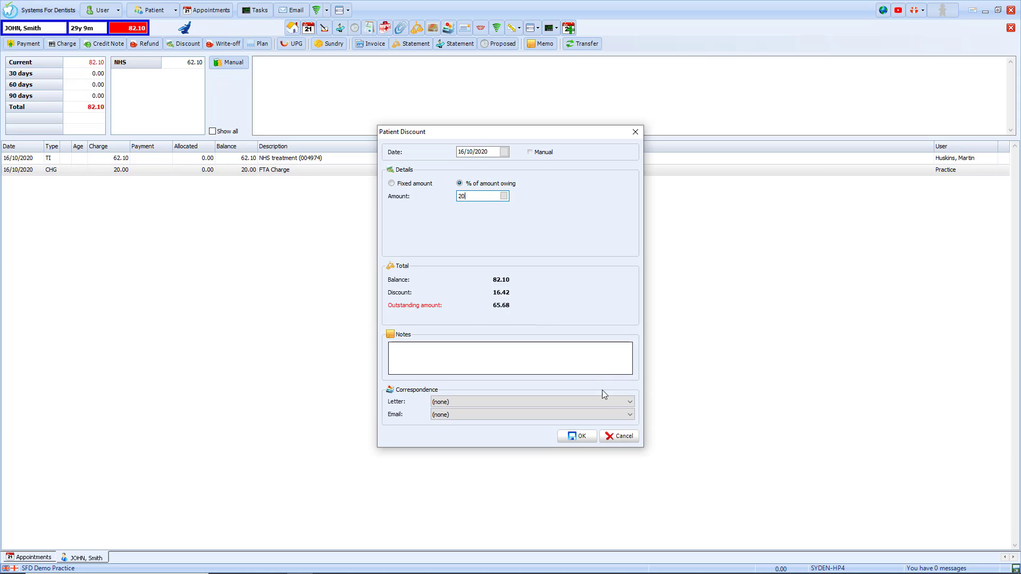
{"action": "left_click", "coordinate": [608, 439]}
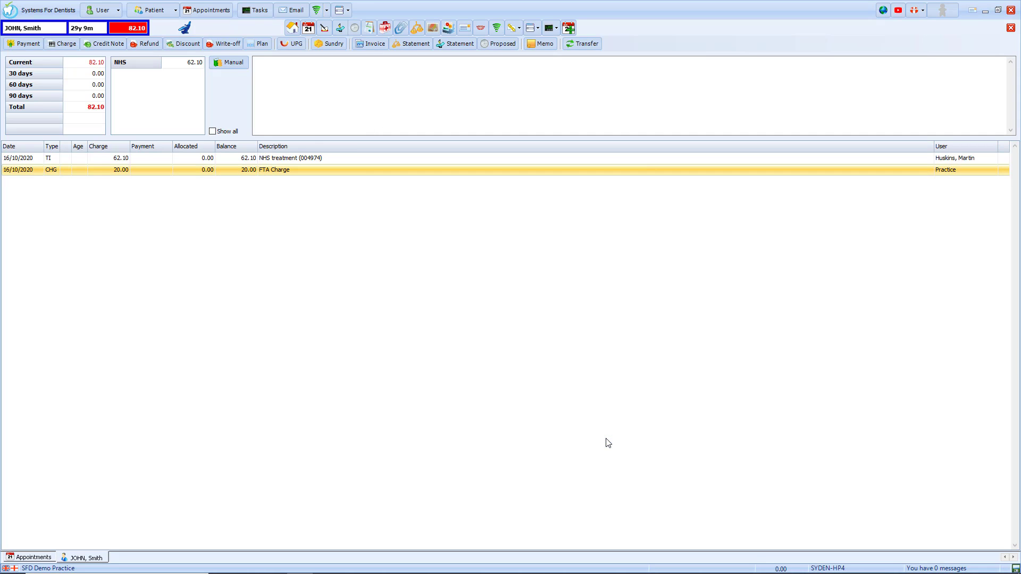
Mark the NHS treatment and FTA charges for write-off, then cancel without applying it.
{"action": "left_click", "coordinate": [222, 44]}
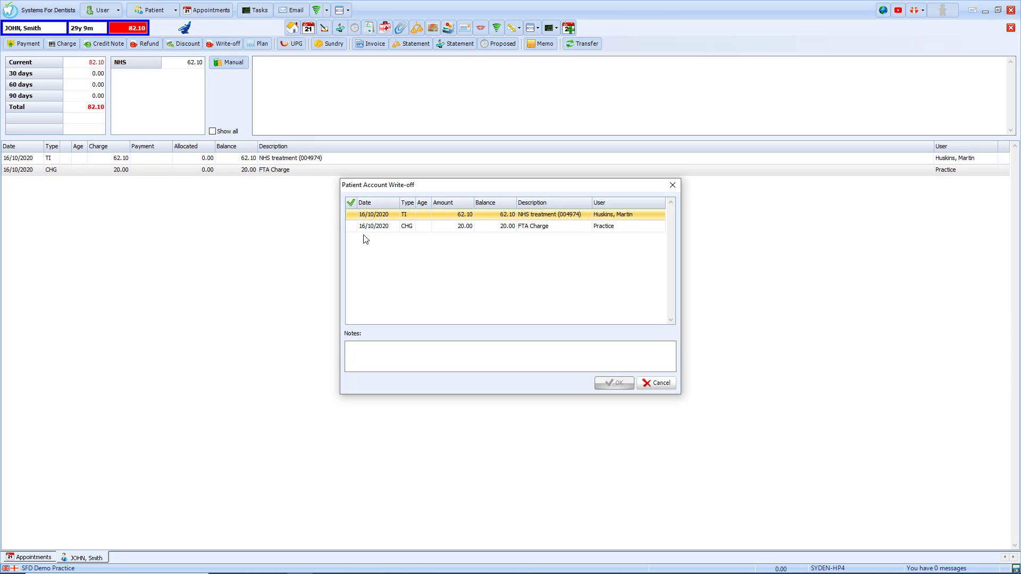
{"action": "left_click", "coordinate": [352, 214]}
{"action": "left_click", "coordinate": [352, 226]}
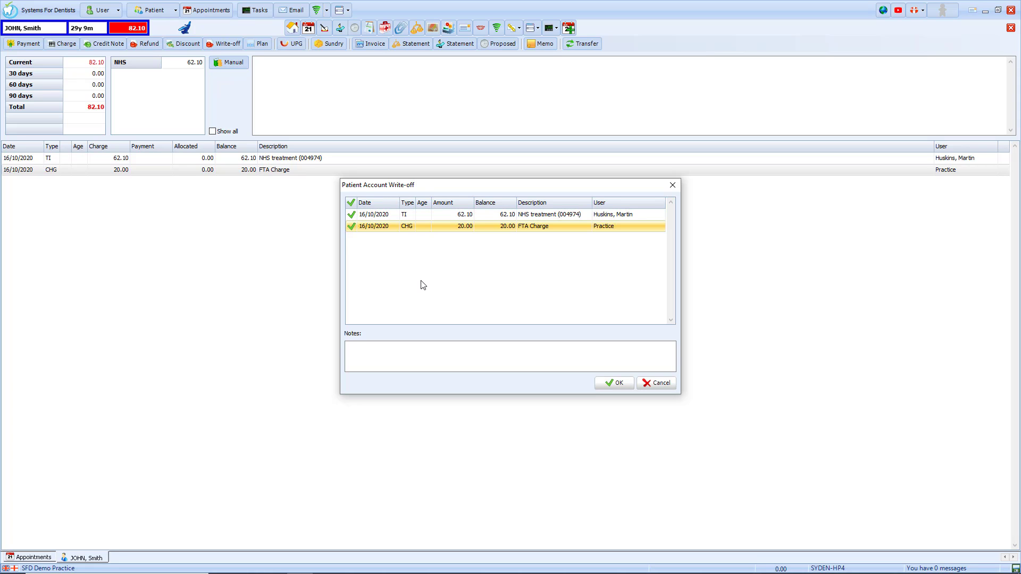
{"action": "left_click", "coordinate": [437, 346]}
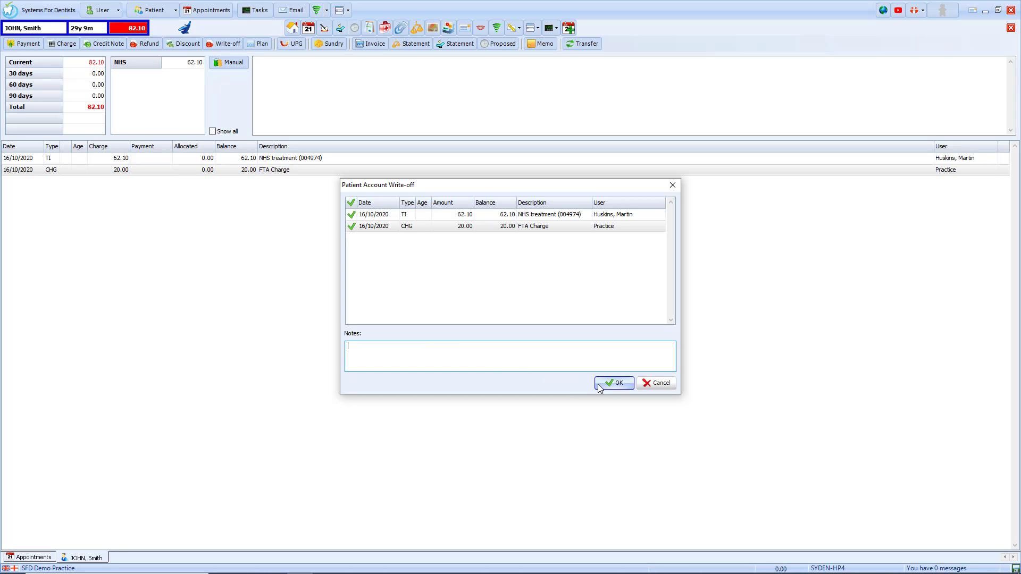
{"action": "left_click", "coordinate": [654, 385]}
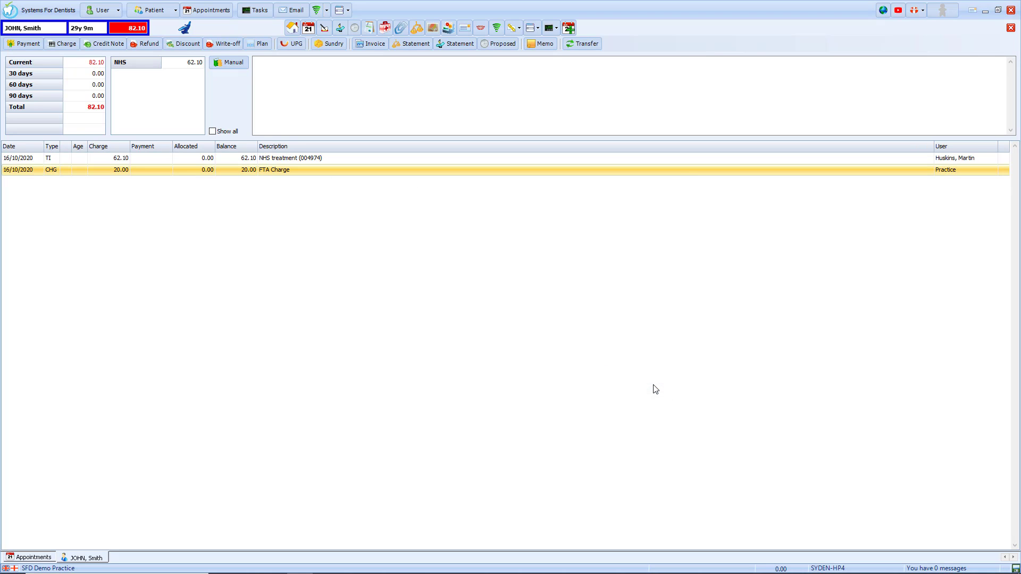
{"action": "left_click", "coordinate": [258, 45]}
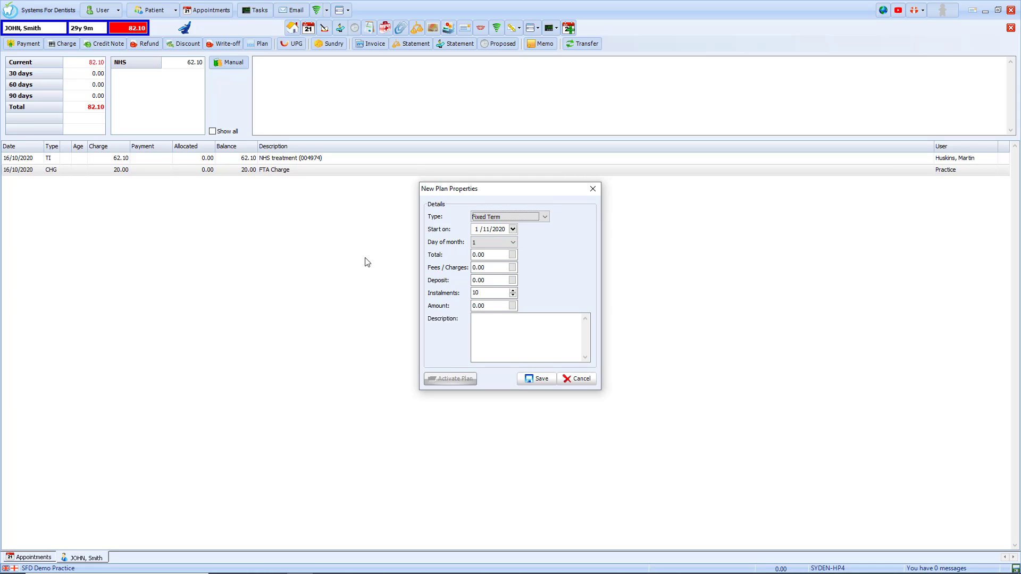
{"action": "left_click", "coordinate": [544, 217]}
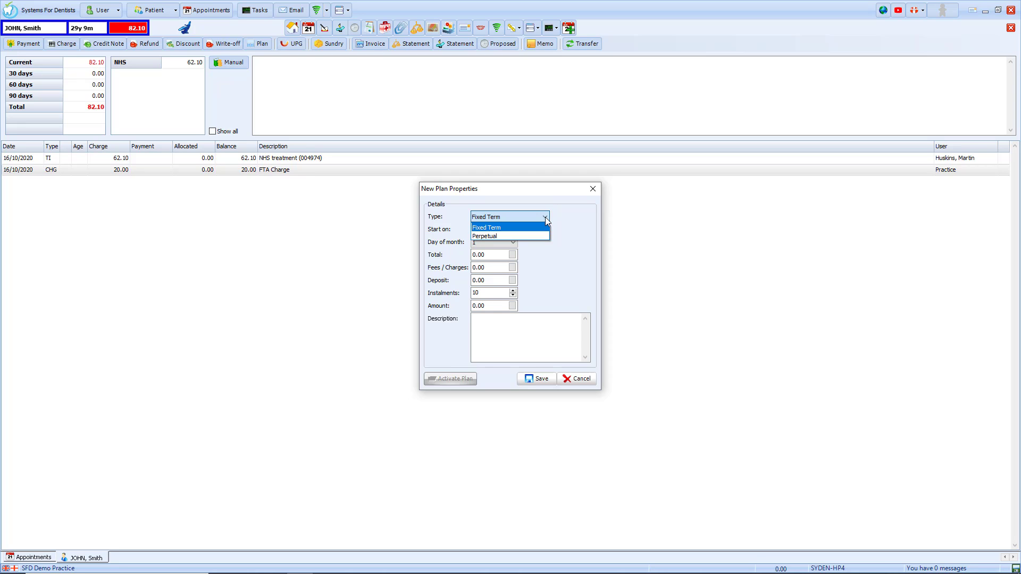
{"action": "left_click", "coordinate": [544, 217]}
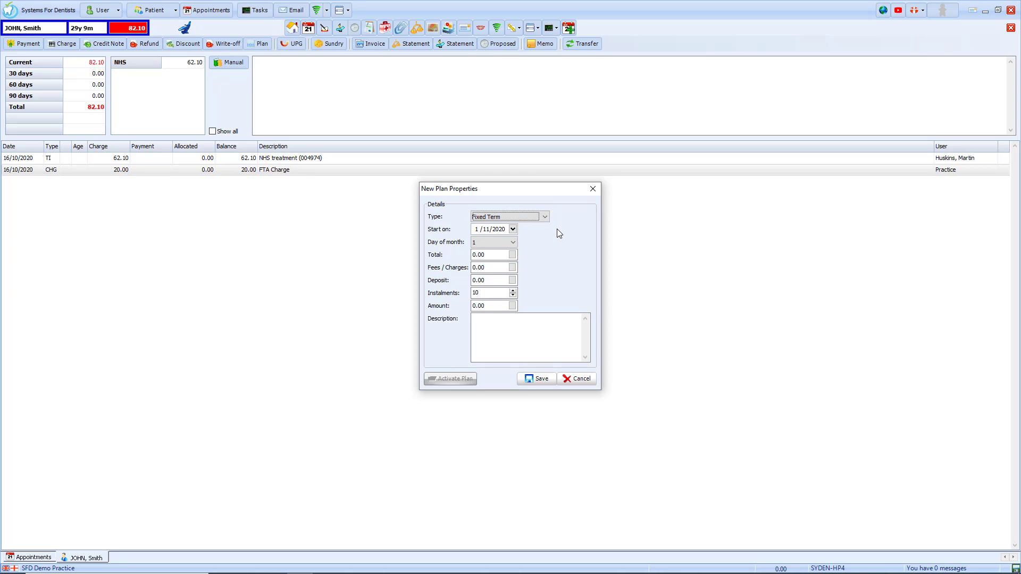
{"action": "left_click", "coordinate": [498, 255]}
{"action": "type", "text": "82"}
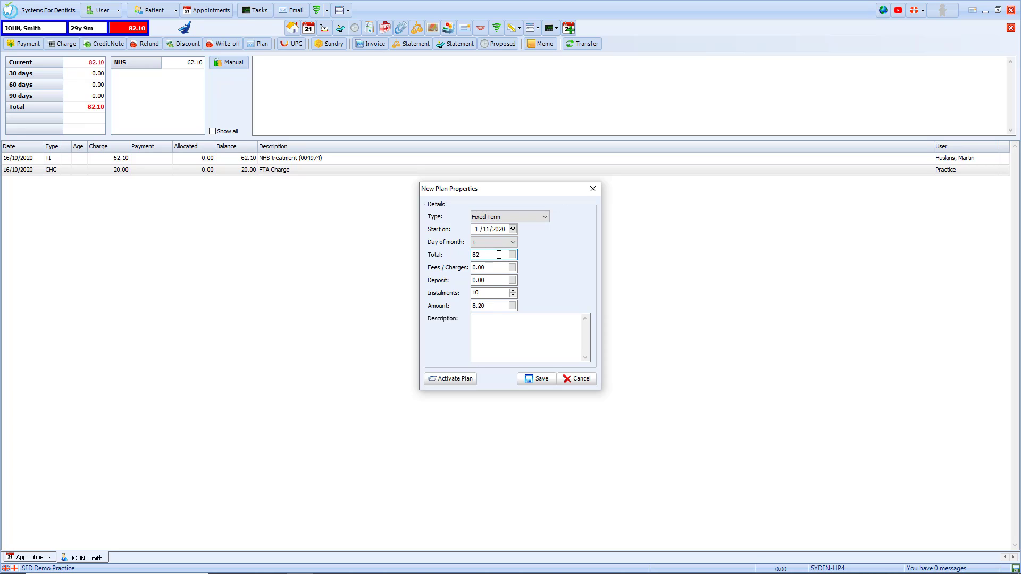
{"action": "left_click", "coordinate": [496, 268]}
{"action": "left_click", "coordinate": [495, 281]}
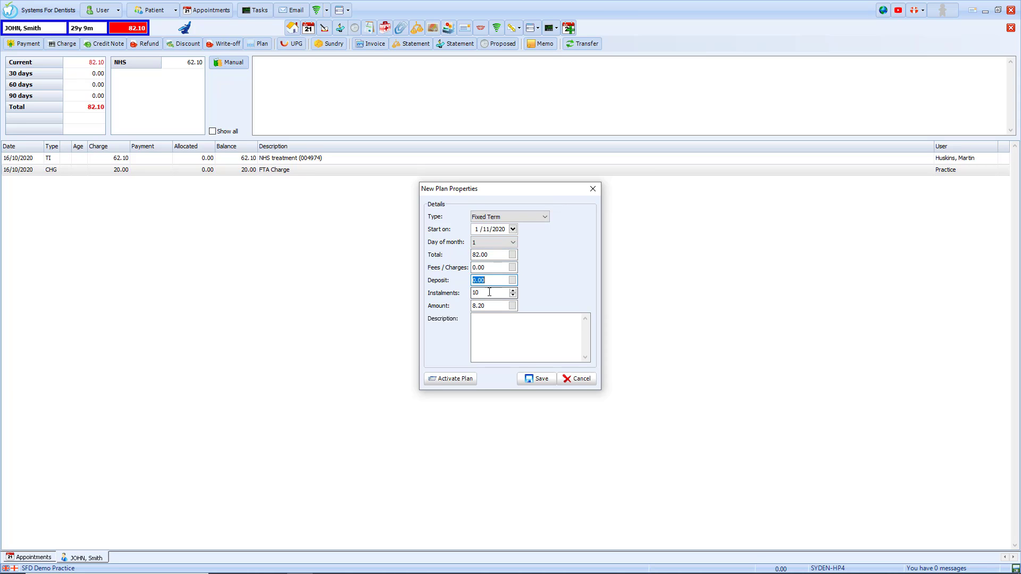
{"action": "left_click", "coordinate": [497, 293]}
{"action": "left_click", "coordinate": [514, 290]}
{"action": "left_click", "coordinate": [514, 290]}
{"action": "left_click", "coordinate": [503, 343]}
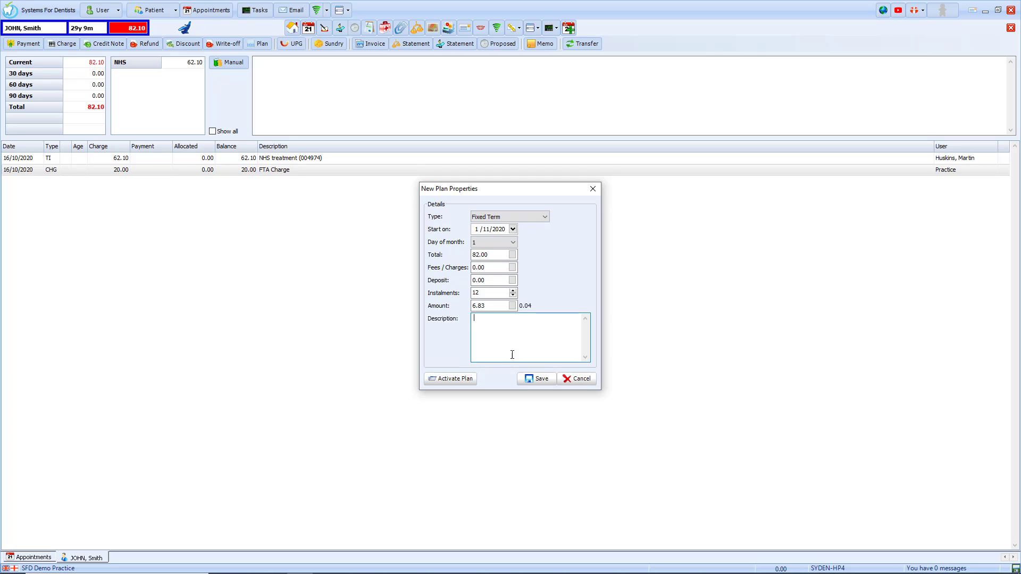
{"action": "left_click", "coordinate": [582, 381]}
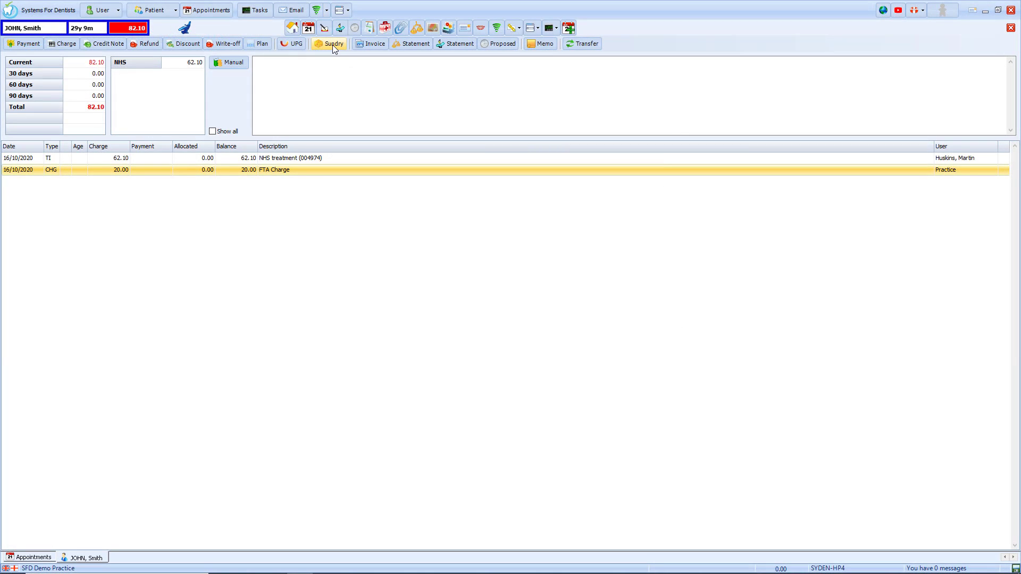
Start a sundry sale and add 2 of FL03 Oral B Ultra Floss.
{"action": "left_click", "coordinate": [333, 45]}
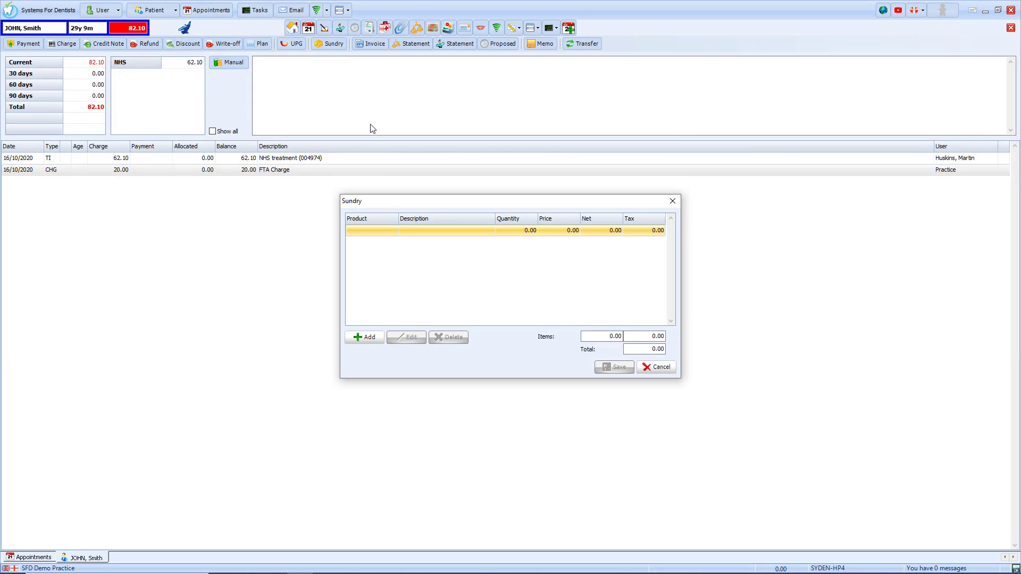
{"action": "left_click", "coordinate": [369, 337]}
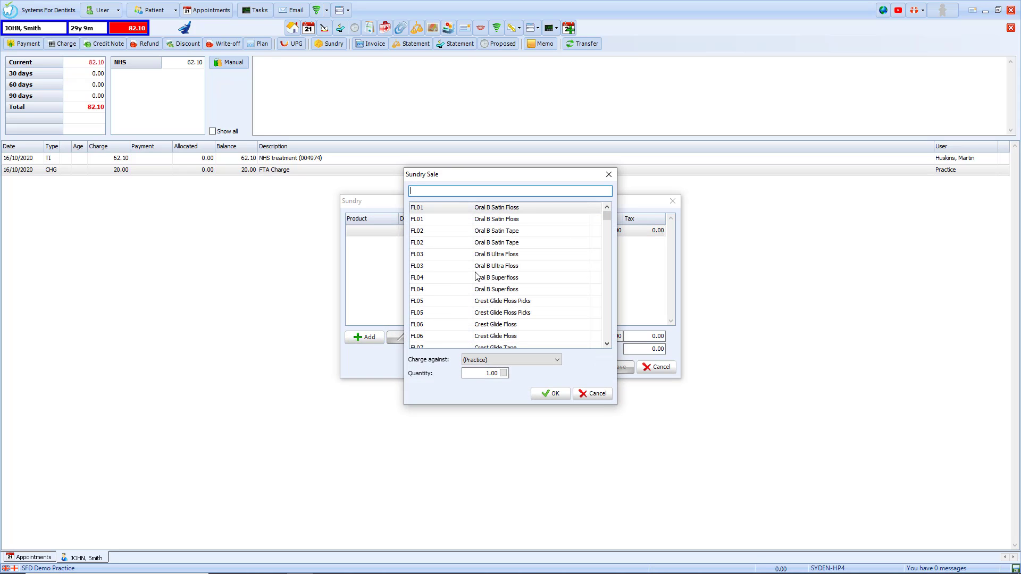
{"action": "left_click", "coordinate": [497, 258]}
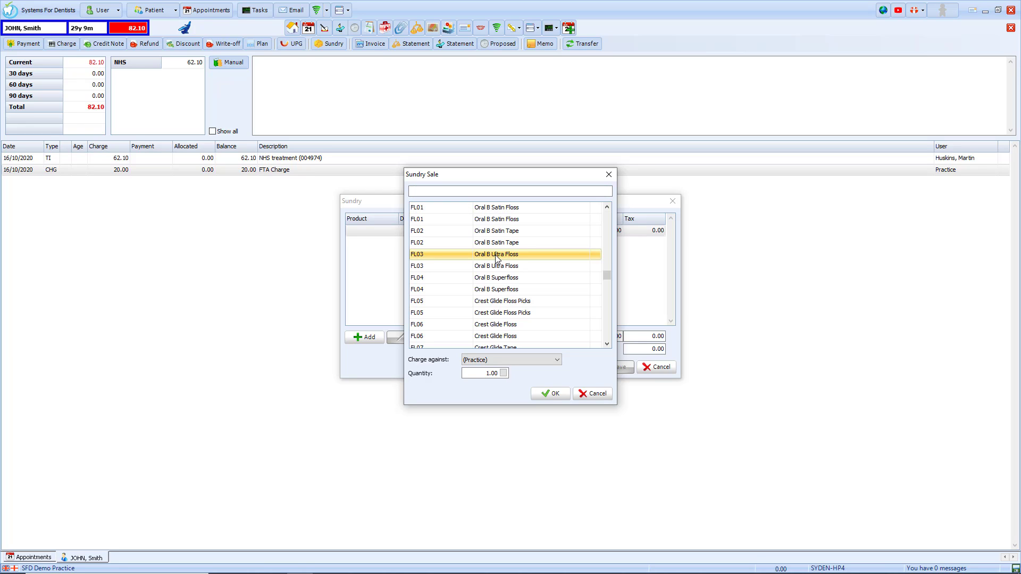
{"action": "left_click", "coordinate": [498, 375]}
{"action": "type", "text": "2"}
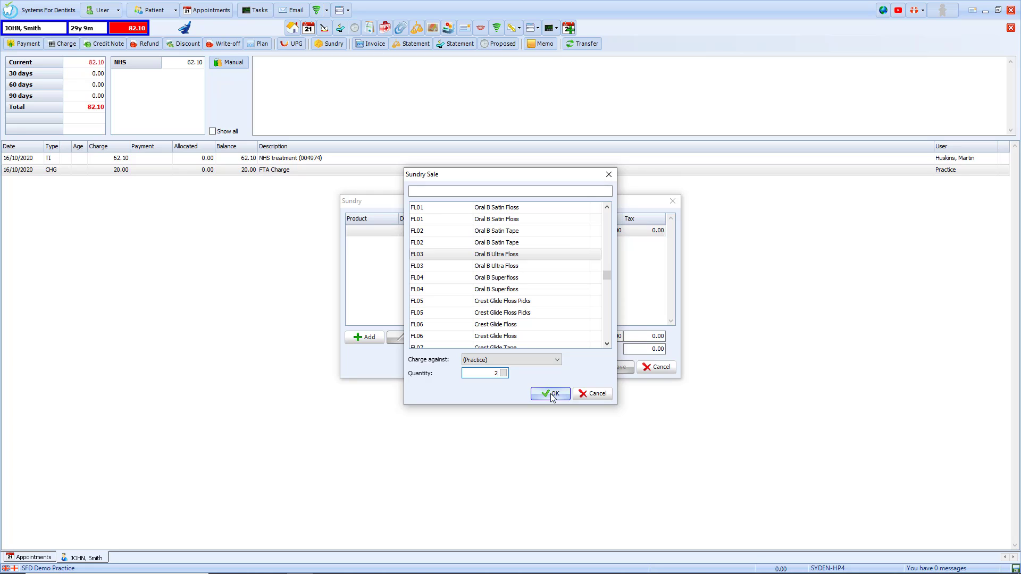
{"action": "left_click", "coordinate": [552, 394]}
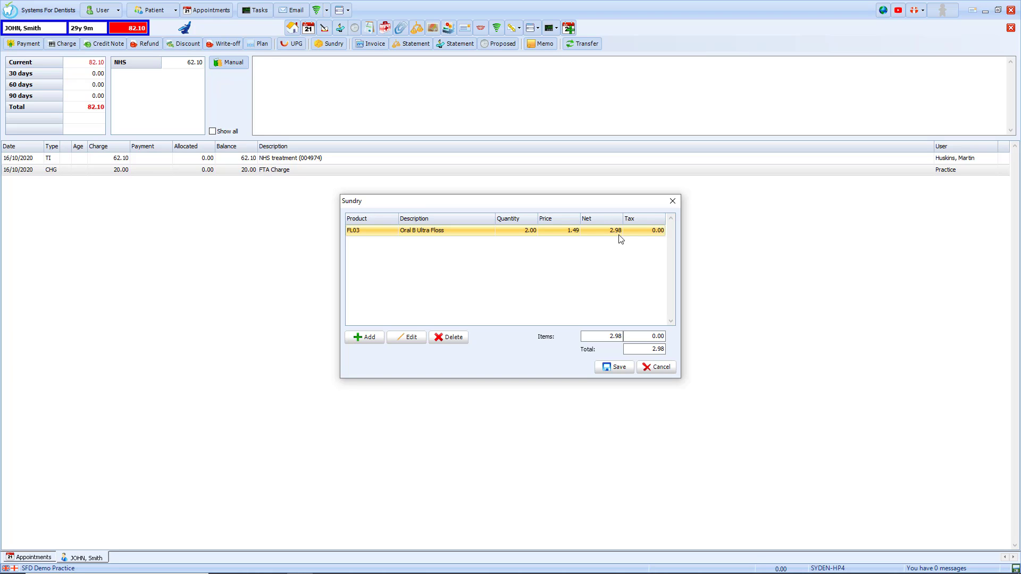
Add TePe Brushes - Pink to the sale, then delete that line again.
{"action": "left_click", "coordinate": [368, 338]}
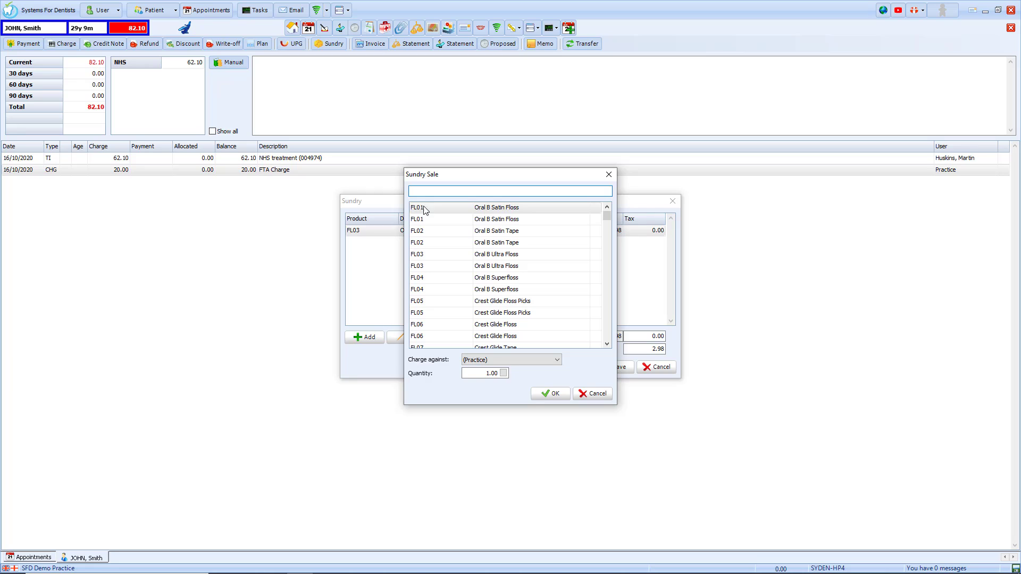
{"action": "type", "text": "Te"}
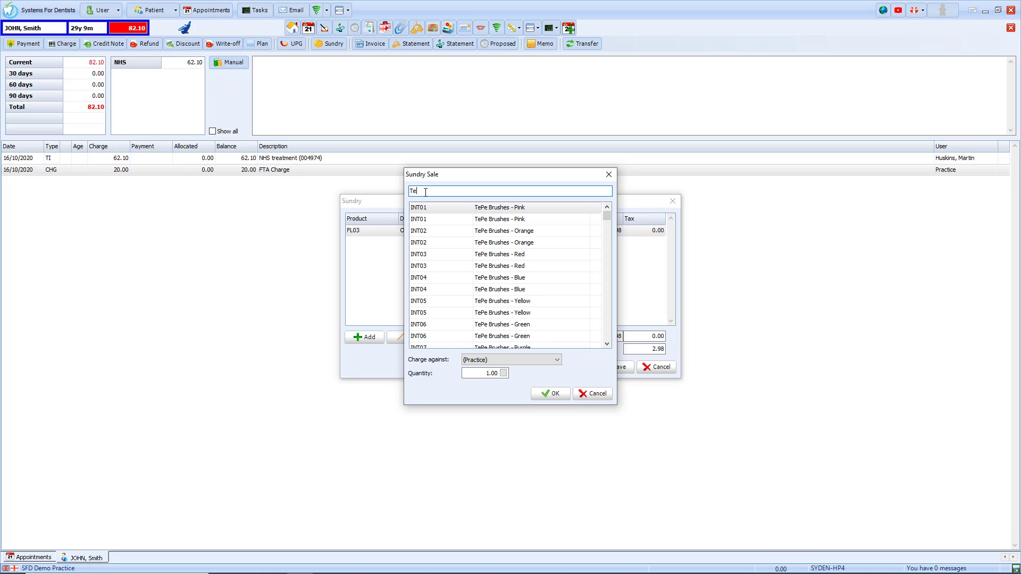
{"action": "left_click", "coordinate": [485, 208]}
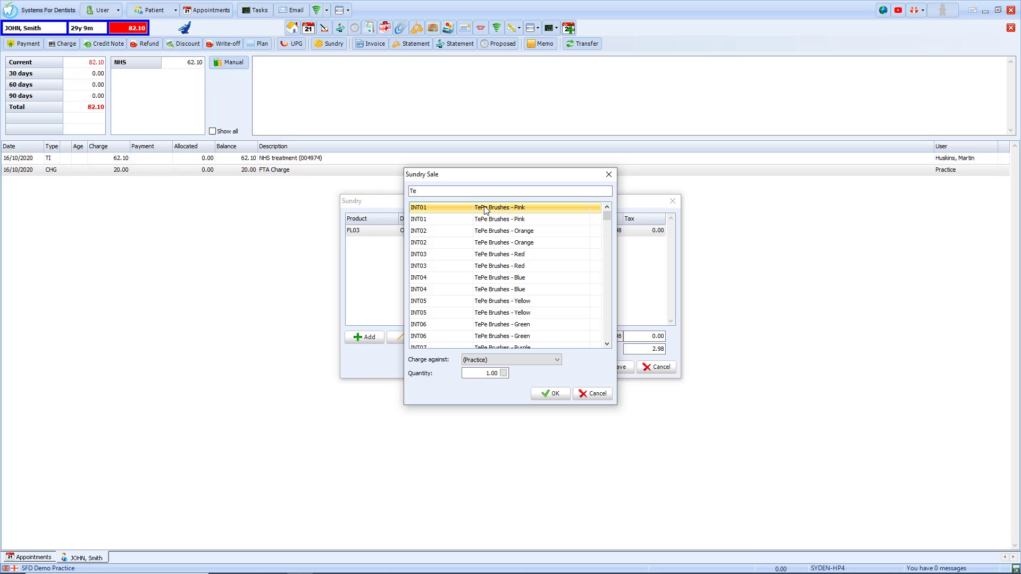
{"action": "left_click", "coordinate": [540, 394]}
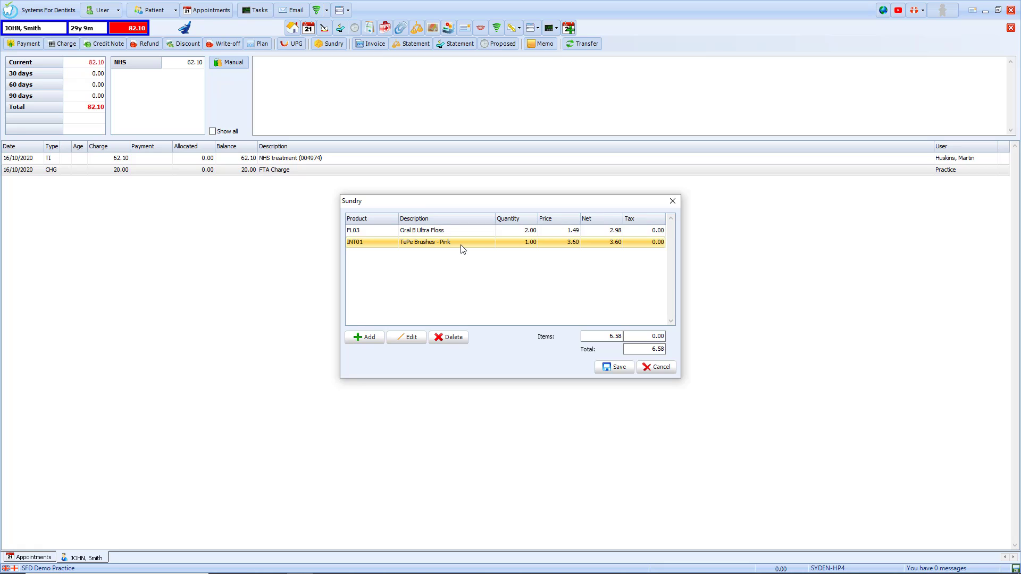
{"action": "left_click", "coordinate": [448, 338]}
{"action": "left_click", "coordinate": [481, 328]}
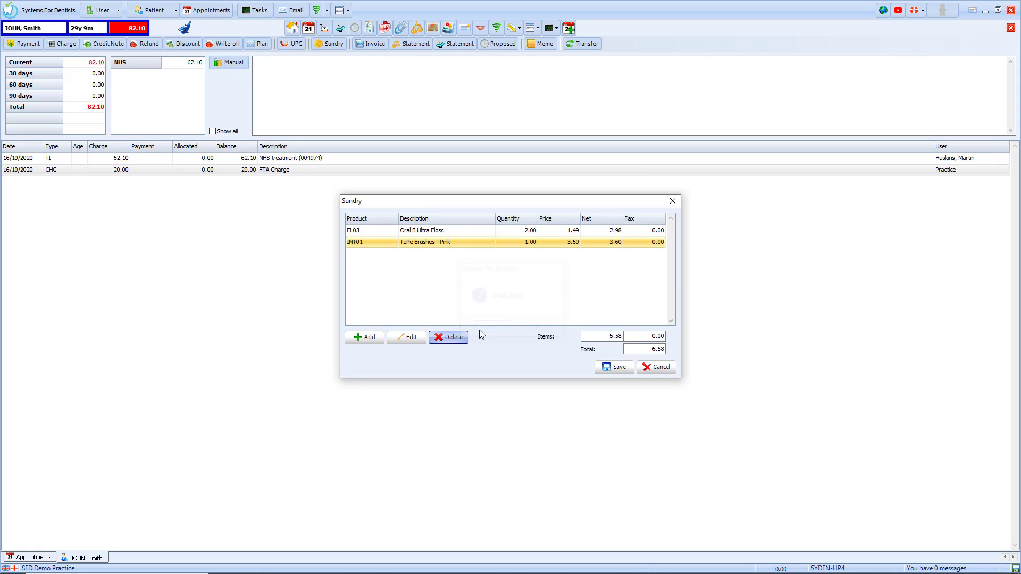
Save the 2.98 floss sale to the account and view its invoice using the Invoice template.
{"action": "left_click", "coordinate": [602, 369]}
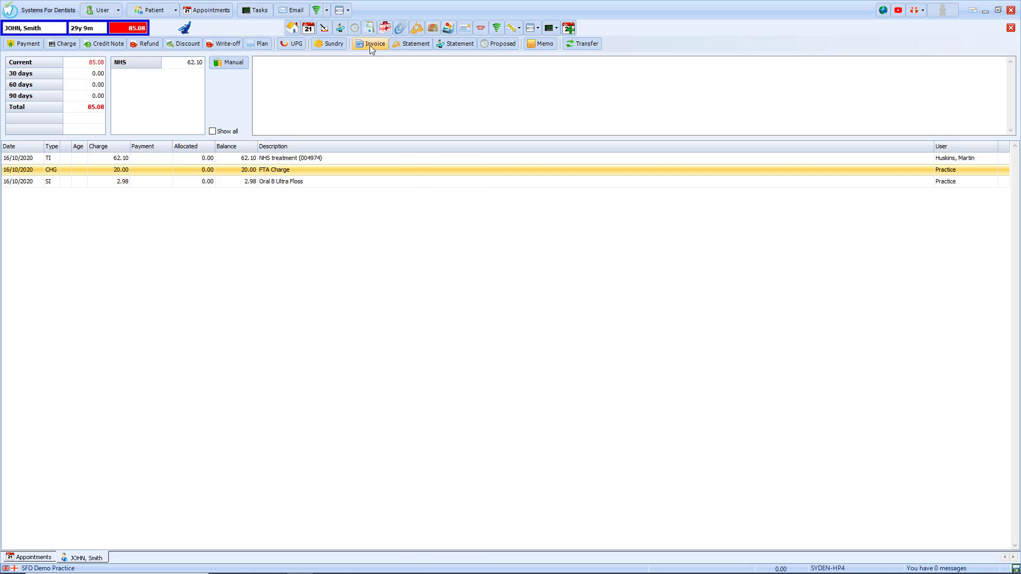
{"action": "left_click", "coordinate": [370, 46]}
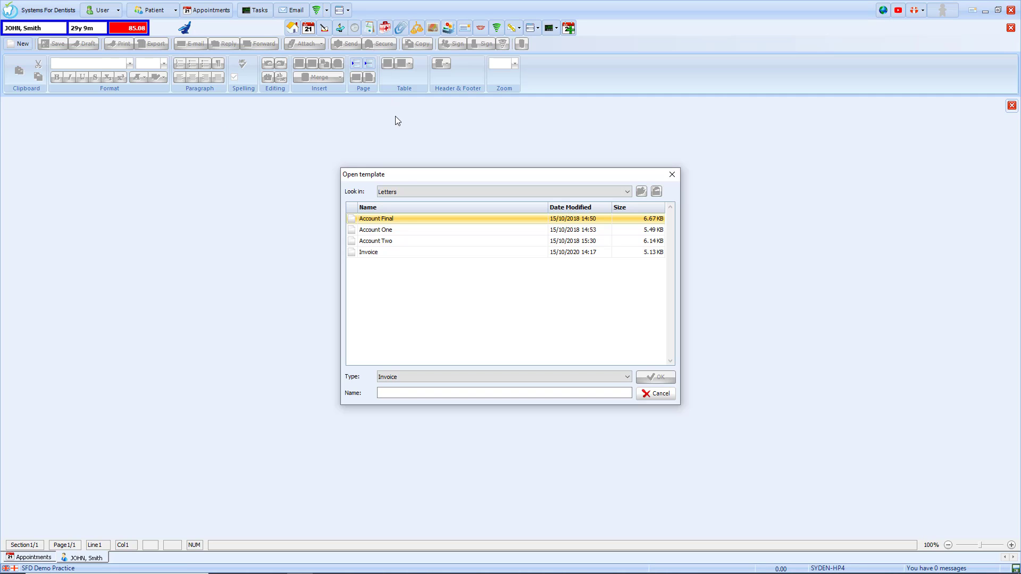
{"action": "left_click", "coordinate": [404, 252]}
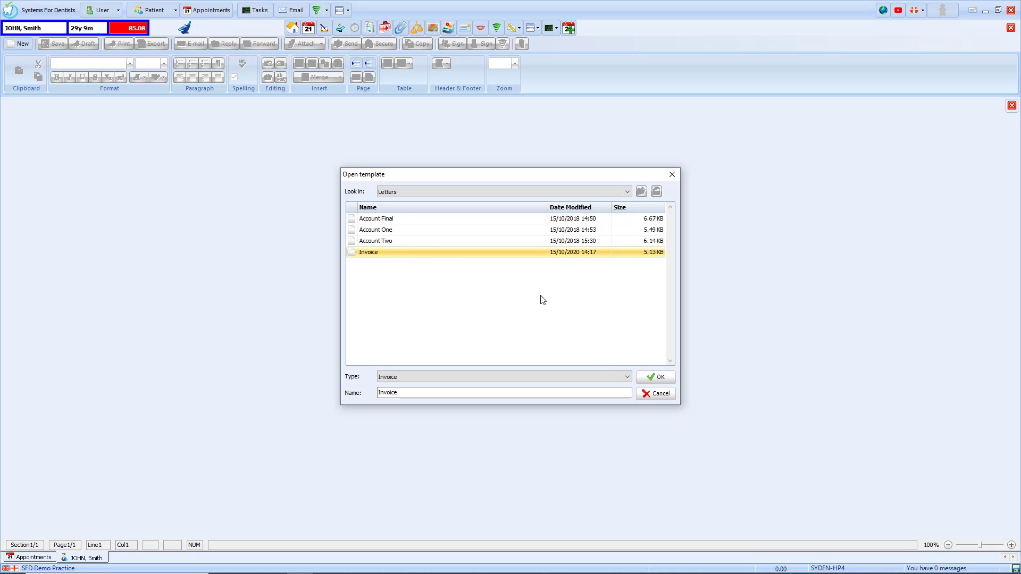
{"action": "left_click", "coordinate": [656, 377]}
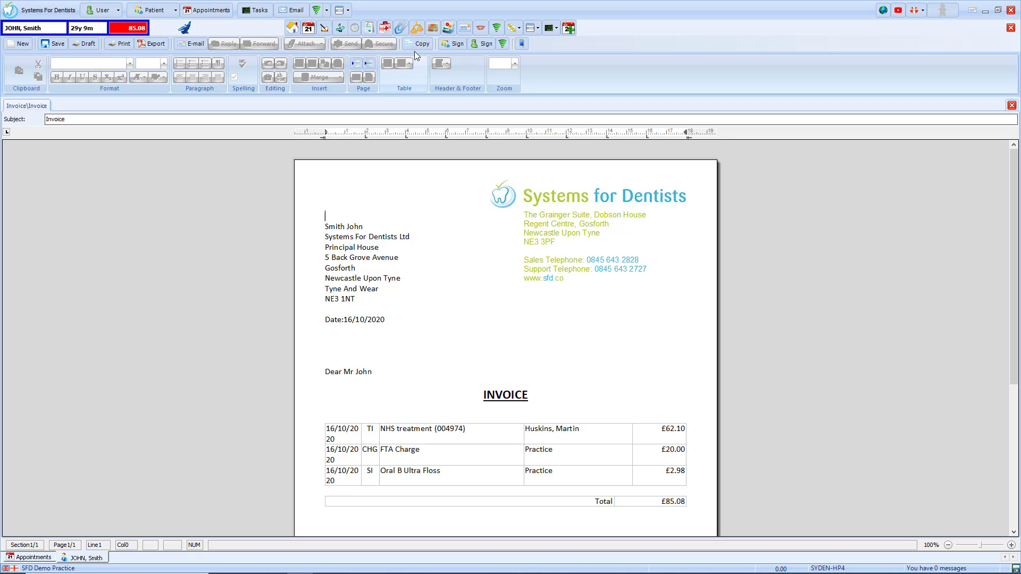
{"action": "left_click", "coordinate": [417, 29]}
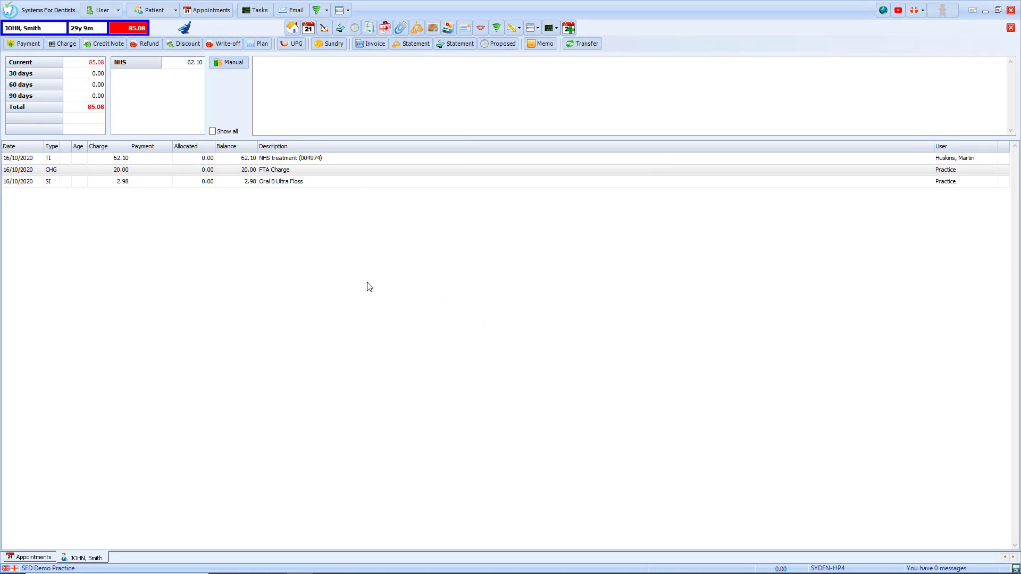
Take the full 85.08 payment by credit card, with no receipt letter or e-mail.
{"action": "left_click", "coordinate": [26, 45]}
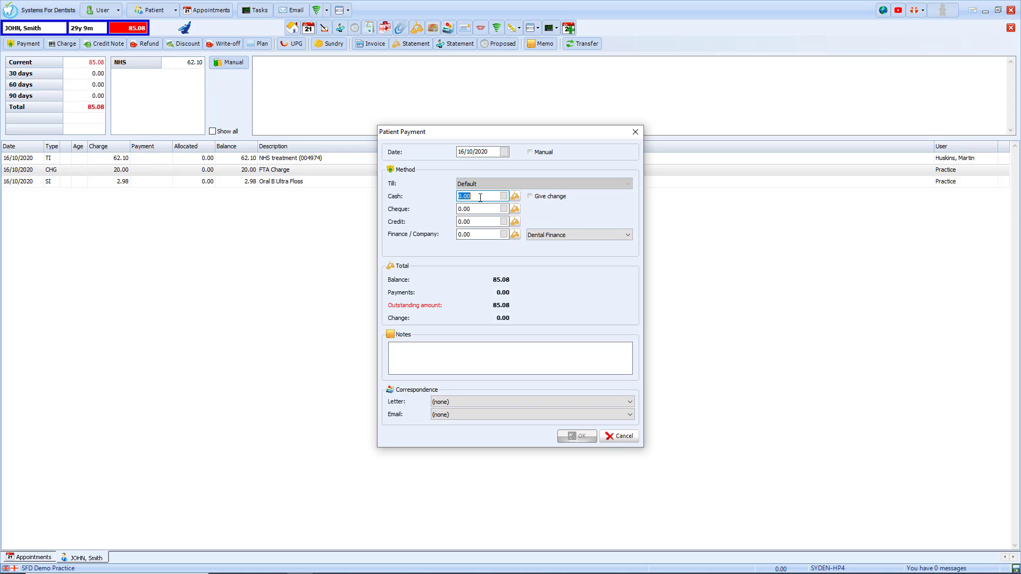
{"action": "type", "text": "90"}
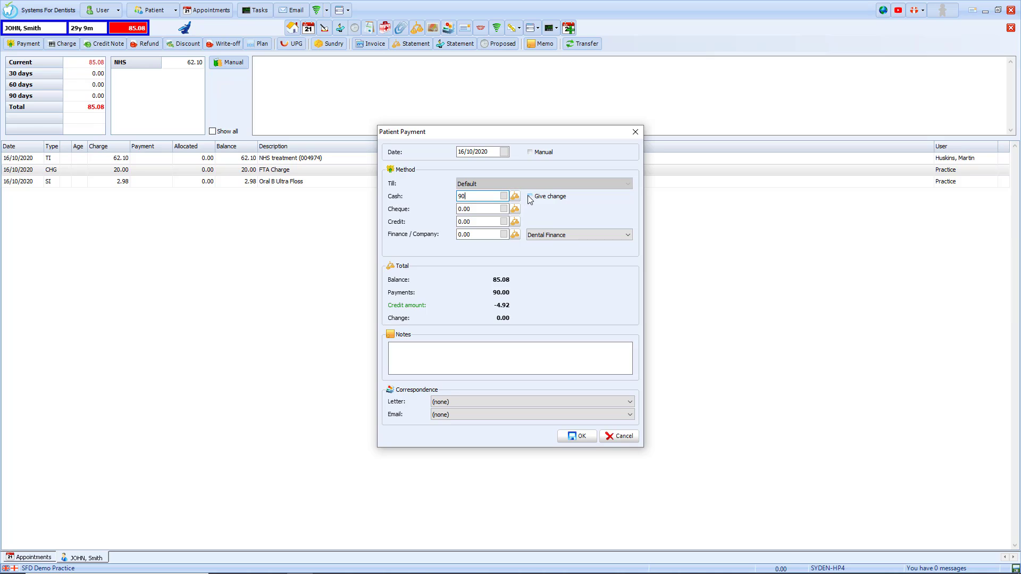
{"action": "left_click", "coordinate": [531, 198]}
{"action": "left_click", "coordinate": [516, 222]}
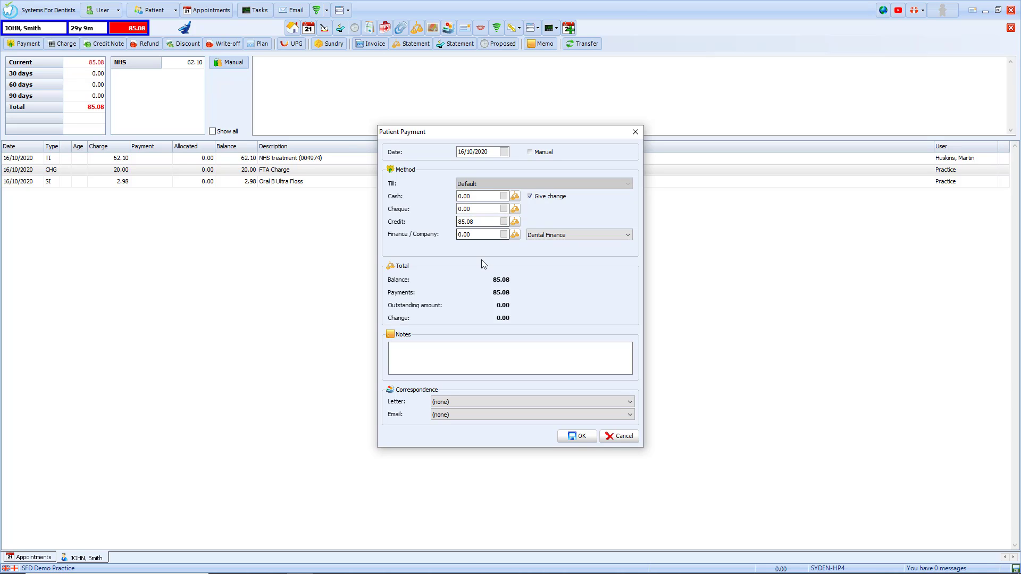
{"action": "left_click", "coordinate": [477, 351]}
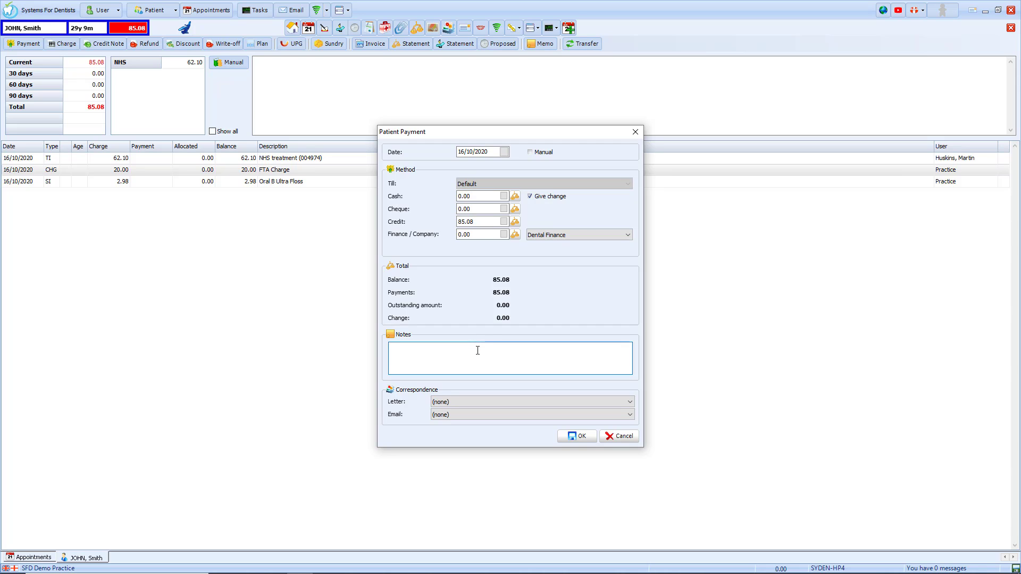
{"action": "left_click", "coordinate": [489, 402]}
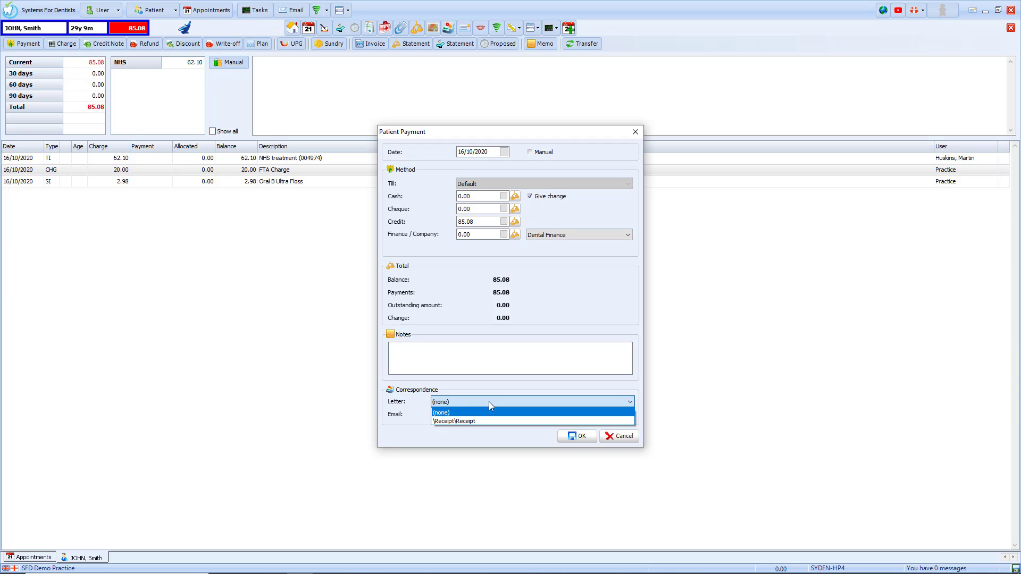
{"action": "left_click", "coordinate": [489, 401]}
{"action": "left_click", "coordinate": [489, 412]}
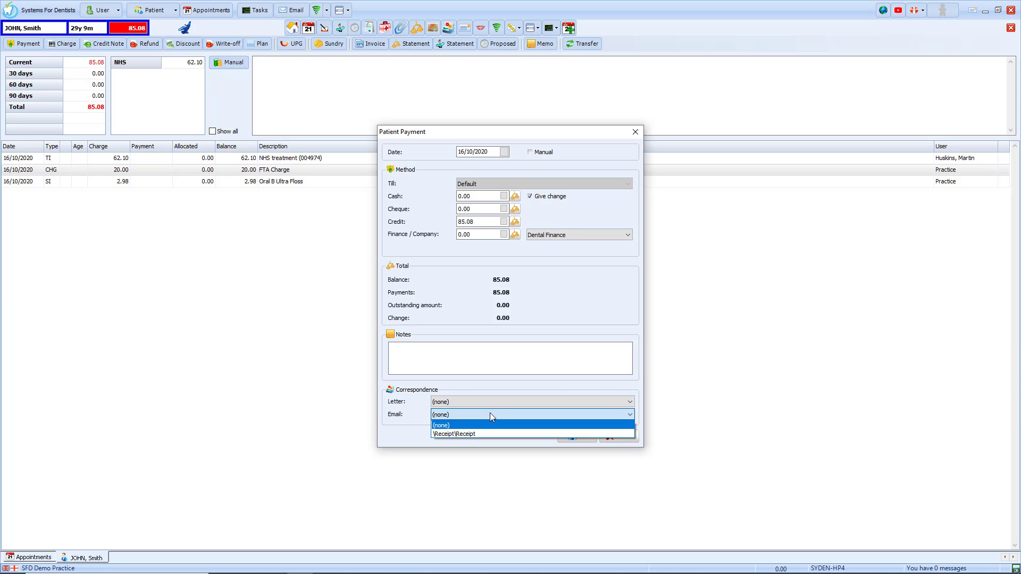
{"action": "left_click", "coordinate": [489, 413]}
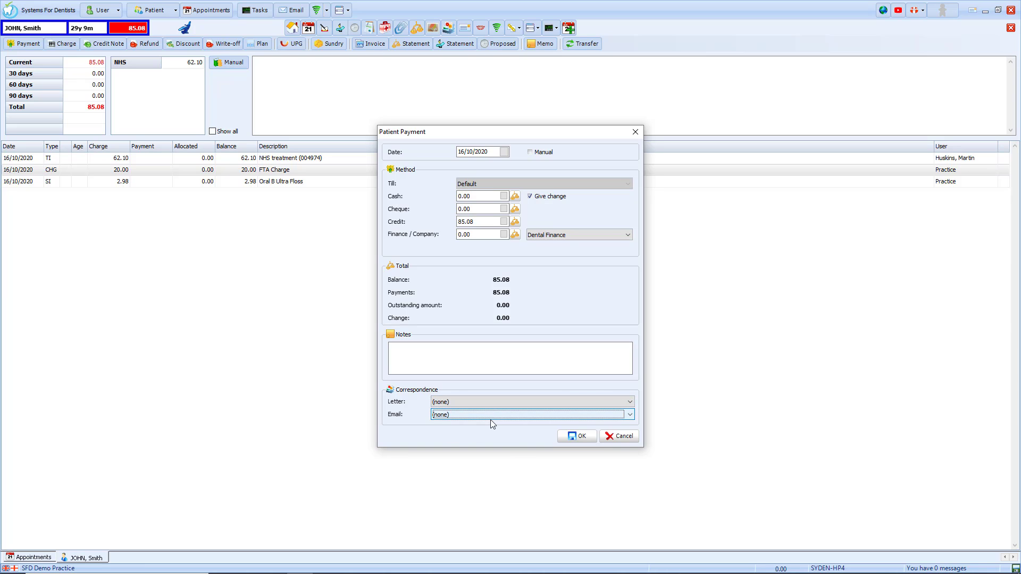
{"action": "left_click", "coordinate": [575, 437]}
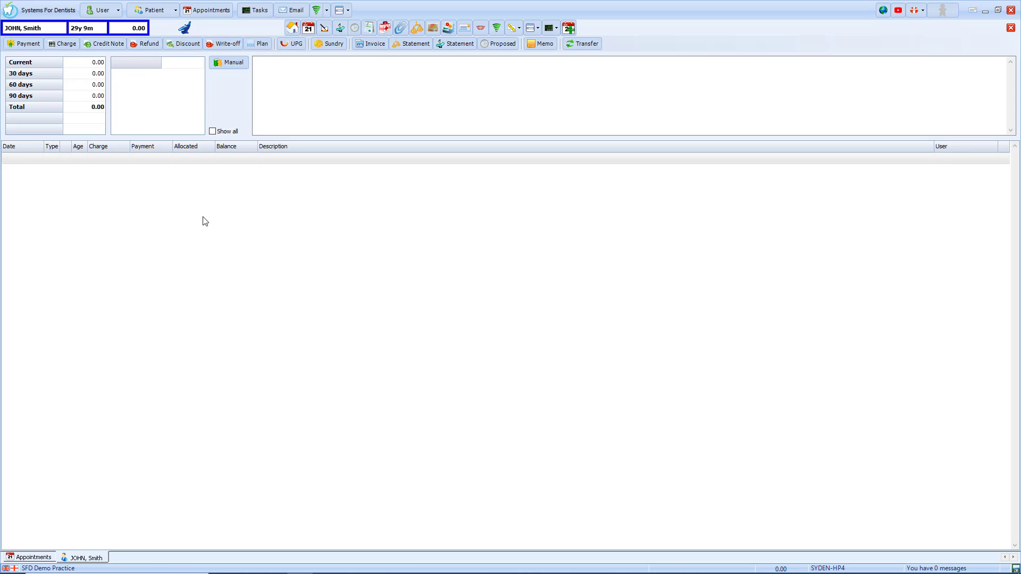
Show all transactions, select the 85.08 payment, and open the Account Statement.
{"action": "left_click", "coordinate": [212, 132]}
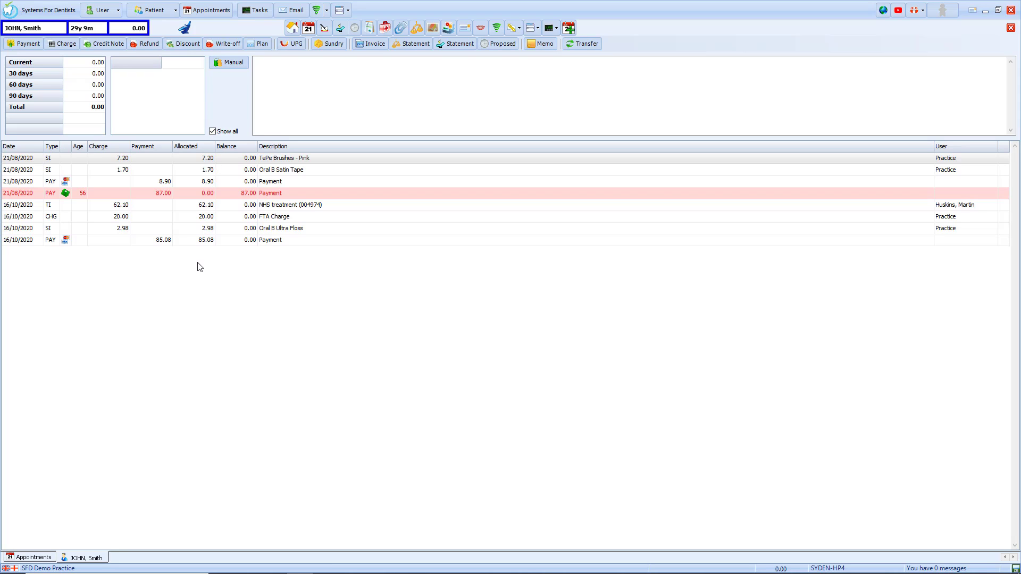
{"action": "left_click", "coordinate": [266, 243]}
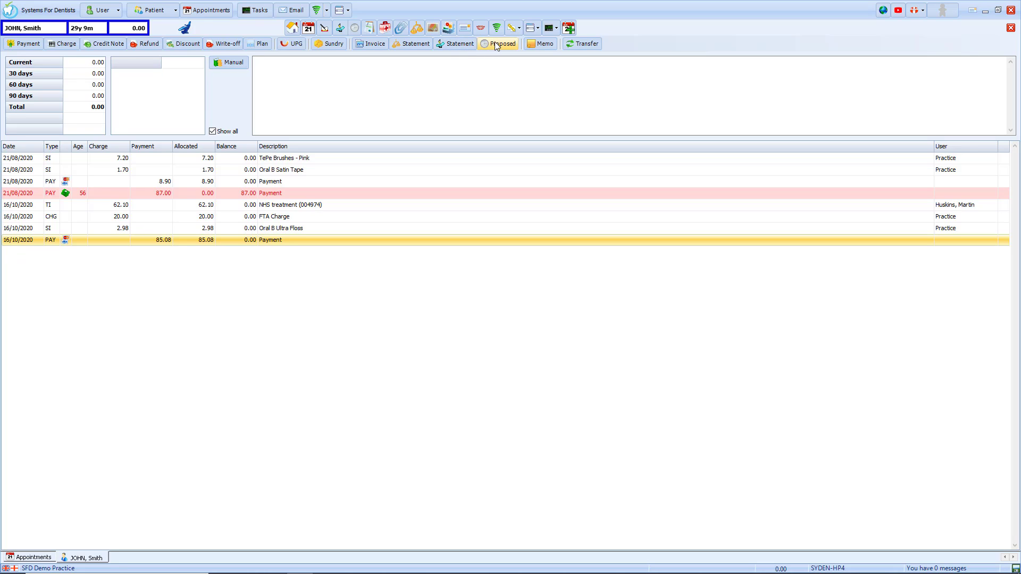
{"action": "left_click", "coordinate": [412, 46]}
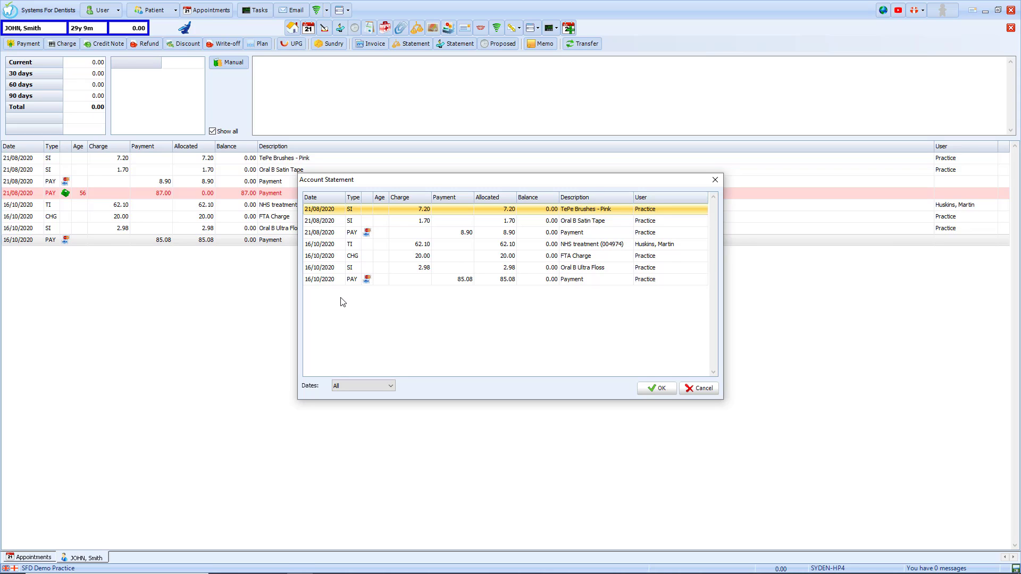
Generate a Statement of Account covering all dates, showing 0.00 owing.
{"action": "left_click", "coordinate": [390, 387]}
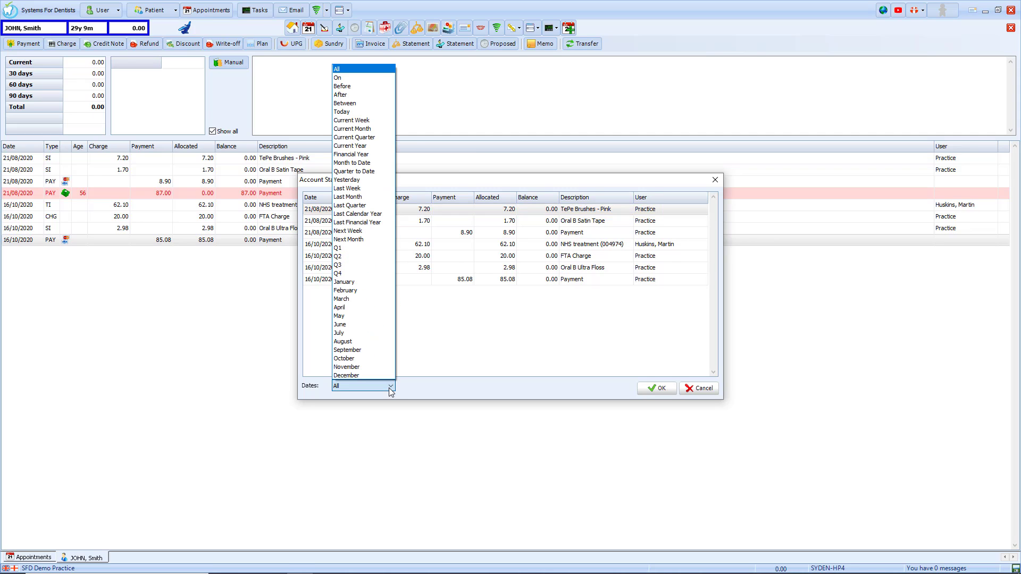
{"action": "left_click", "coordinate": [391, 388]}
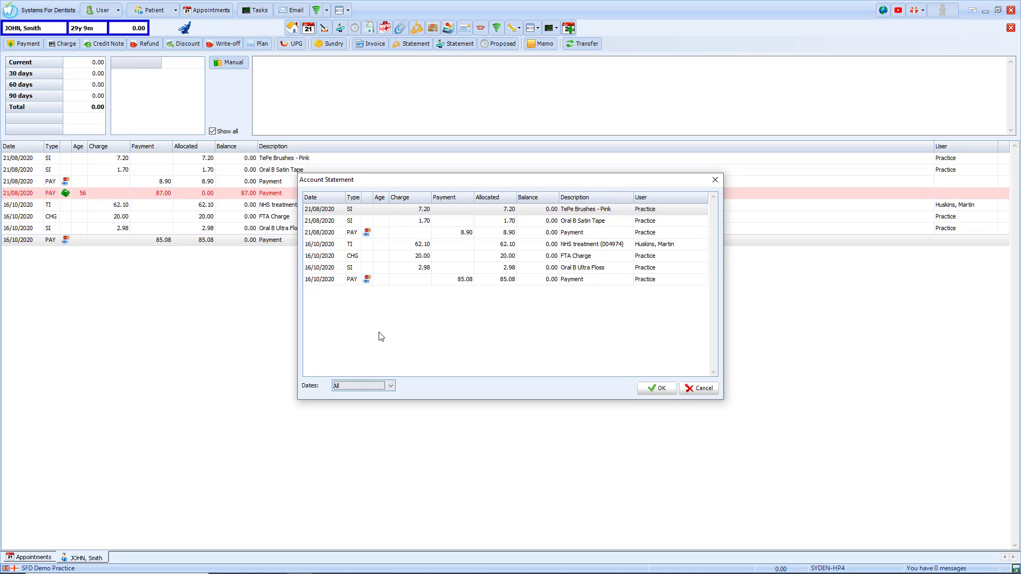
{"action": "left_click", "coordinate": [336, 243]}
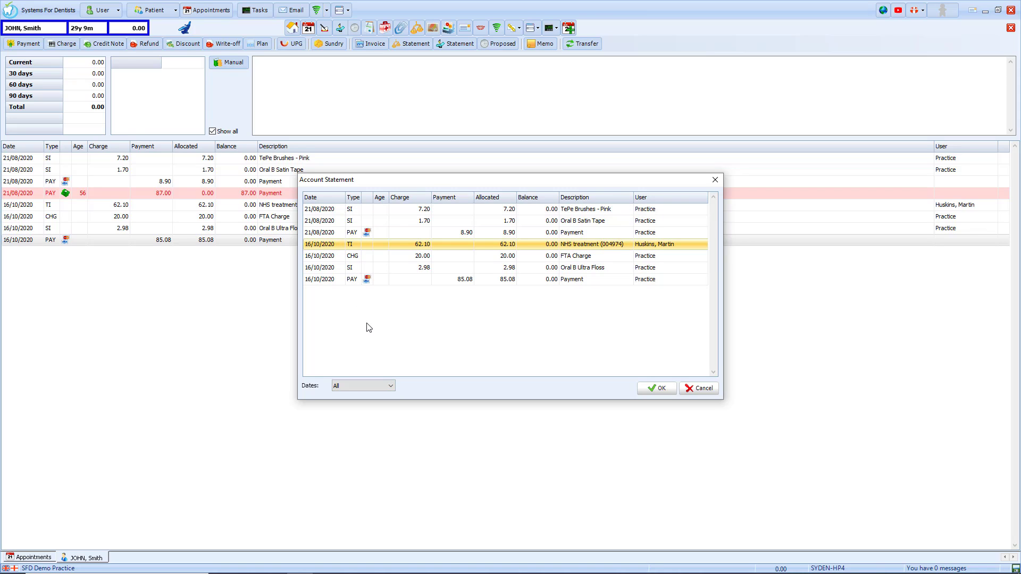
{"action": "left_click", "coordinate": [655, 388]}
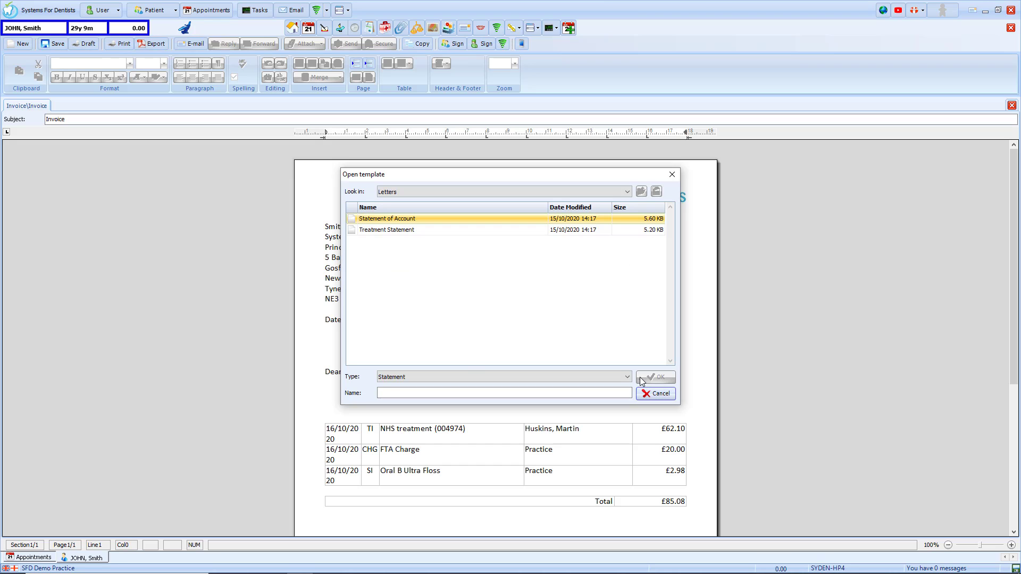
{"action": "left_click", "coordinate": [426, 219]}
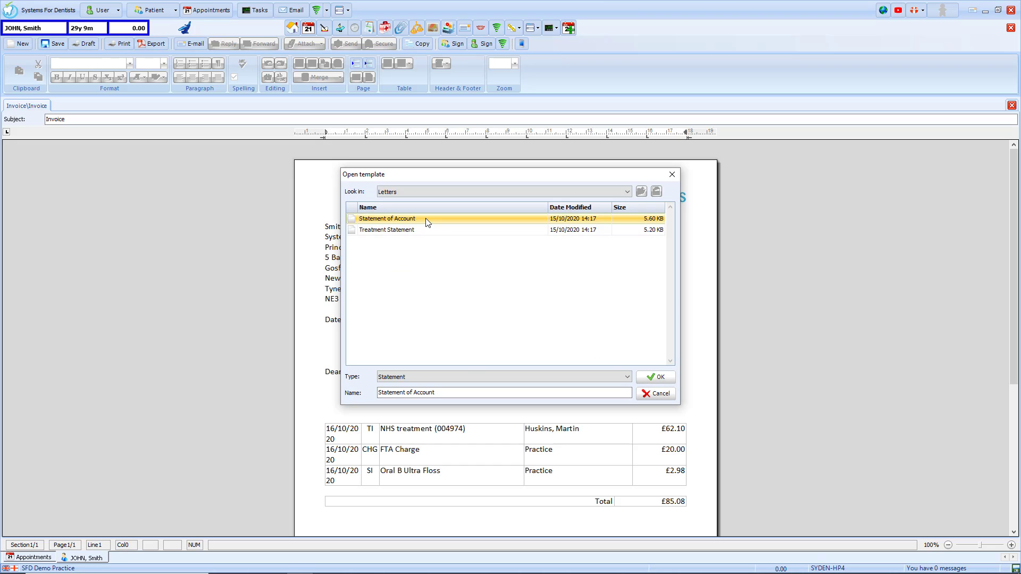
{"action": "left_click", "coordinate": [651, 377]}
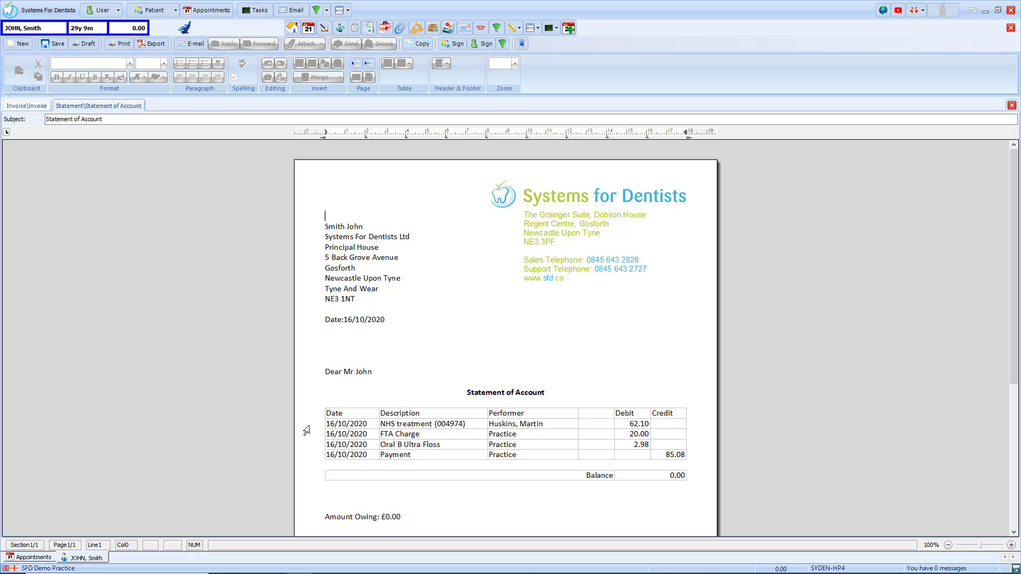
Return to the account ledger and cancel the Treatment Statement without producing it.
{"action": "left_click", "coordinate": [417, 29]}
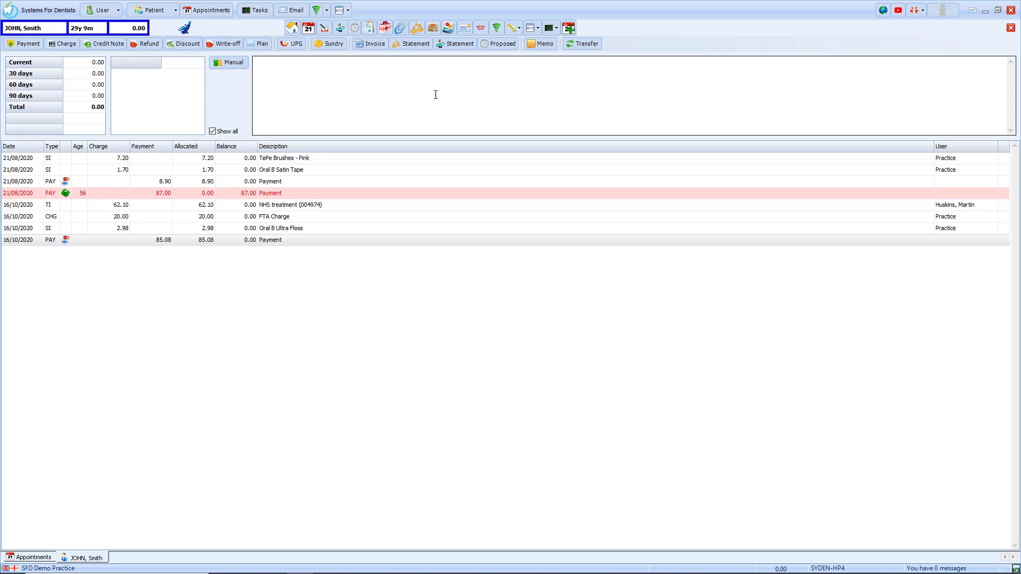
{"action": "left_click", "coordinate": [457, 46]}
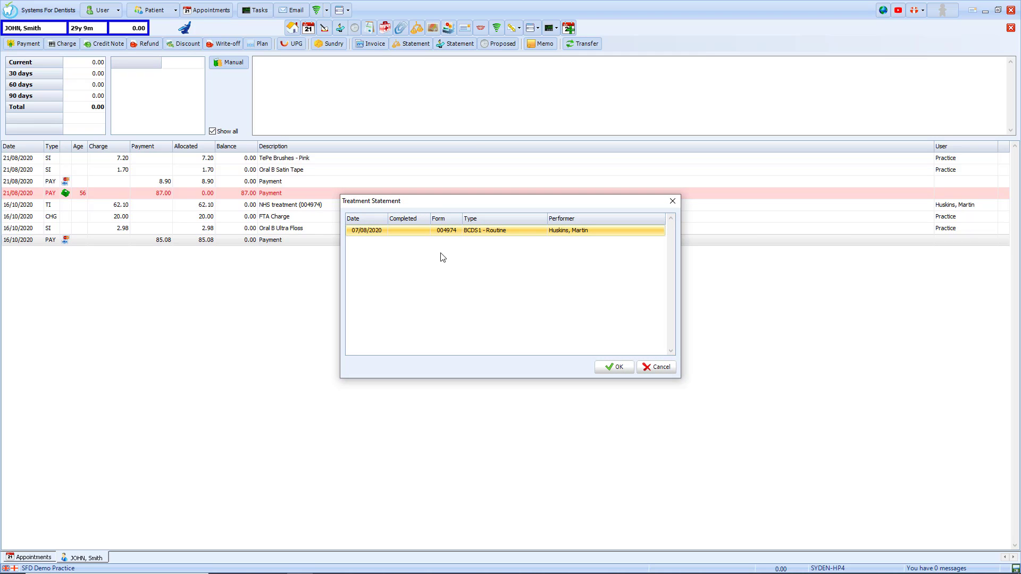
{"action": "left_click", "coordinate": [656, 366]}
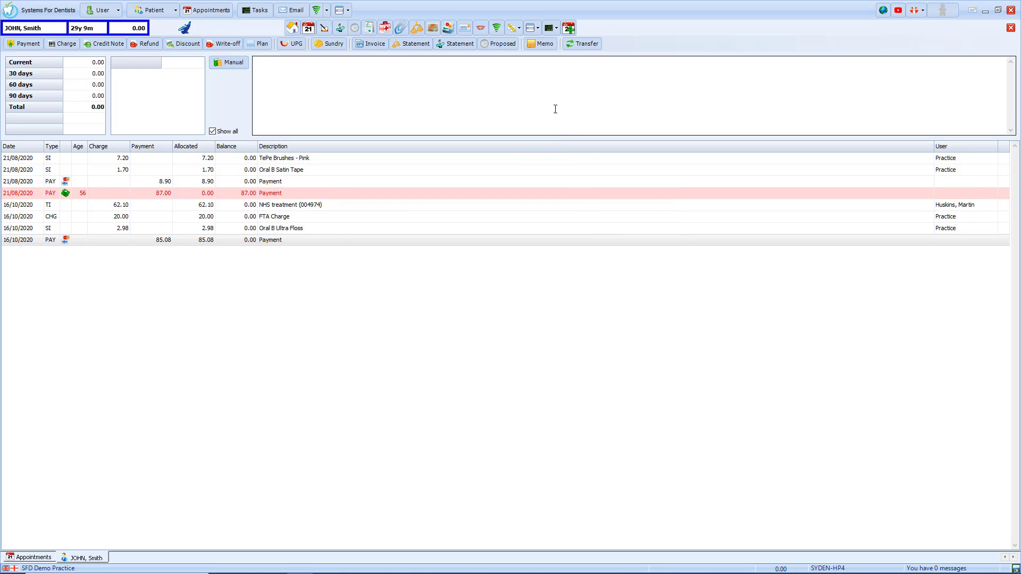
Save the memo 'Patient prefers to pay in installments' on the patient's account.
{"action": "left_click", "coordinate": [543, 44]}
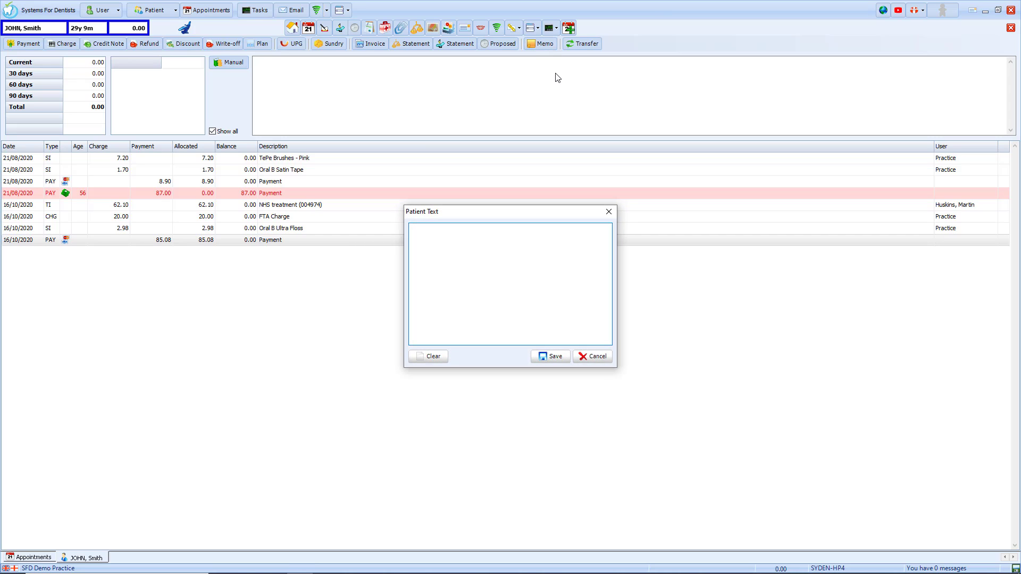
{"action": "type", "text": "Patient prefers to pay in installments"}
{"action": "left_click", "coordinate": [564, 361]}
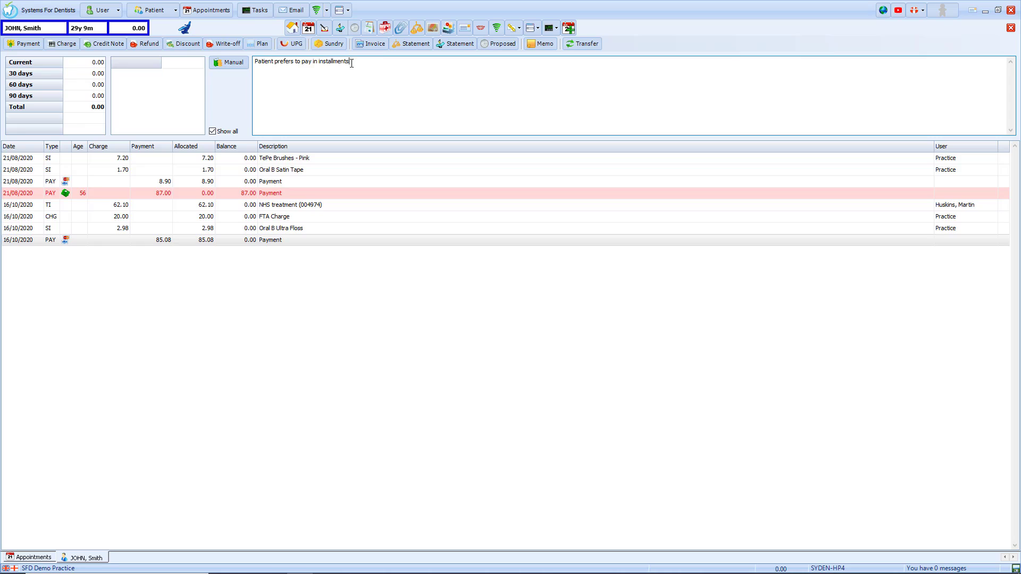
{"action": "left_click_drag", "start_coordinate": [351, 62], "coordinate": [255, 72]}
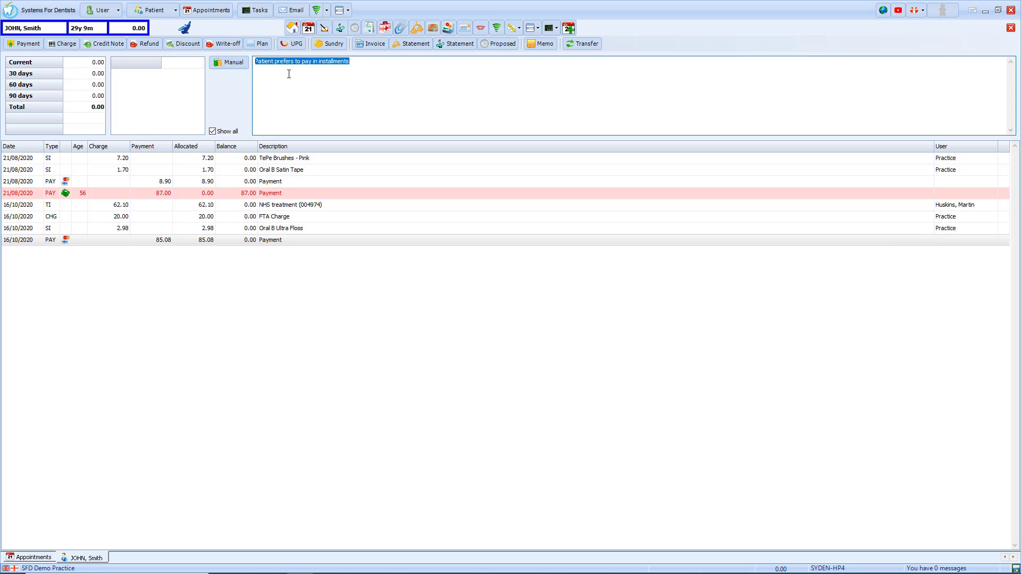
{"action": "left_click", "coordinate": [354, 63]}
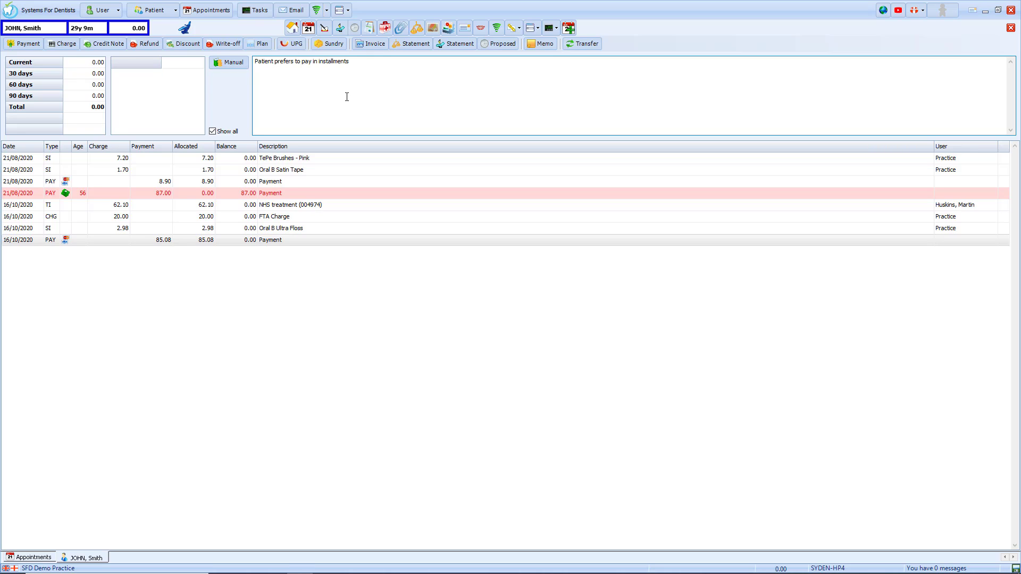
{"action": "mouse_move", "coordinate": [141, 31]}
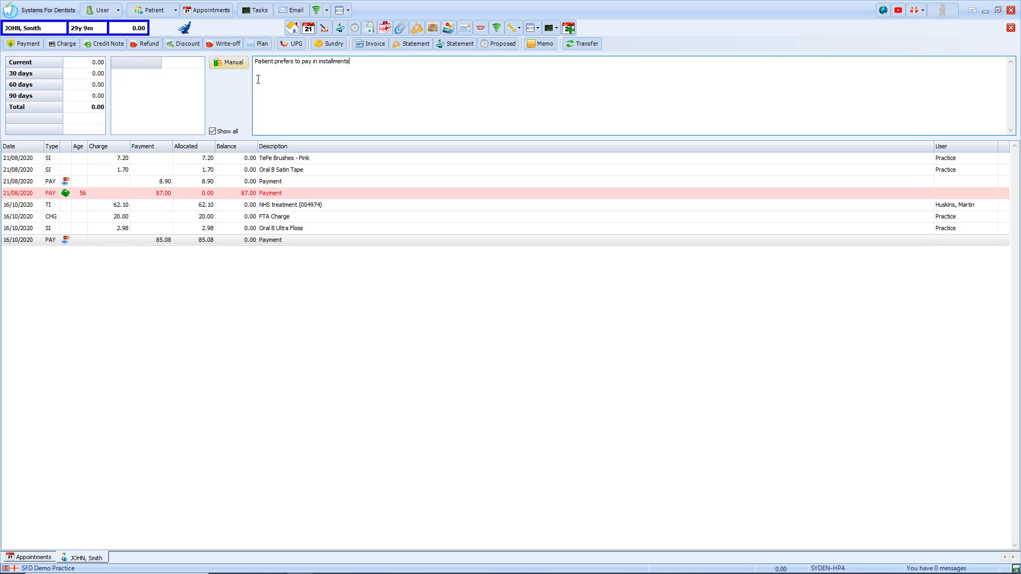
Delete the Oral B Ultra Floss sundry charge and return the floss to stock.
{"action": "left_click", "coordinate": [315, 231]}
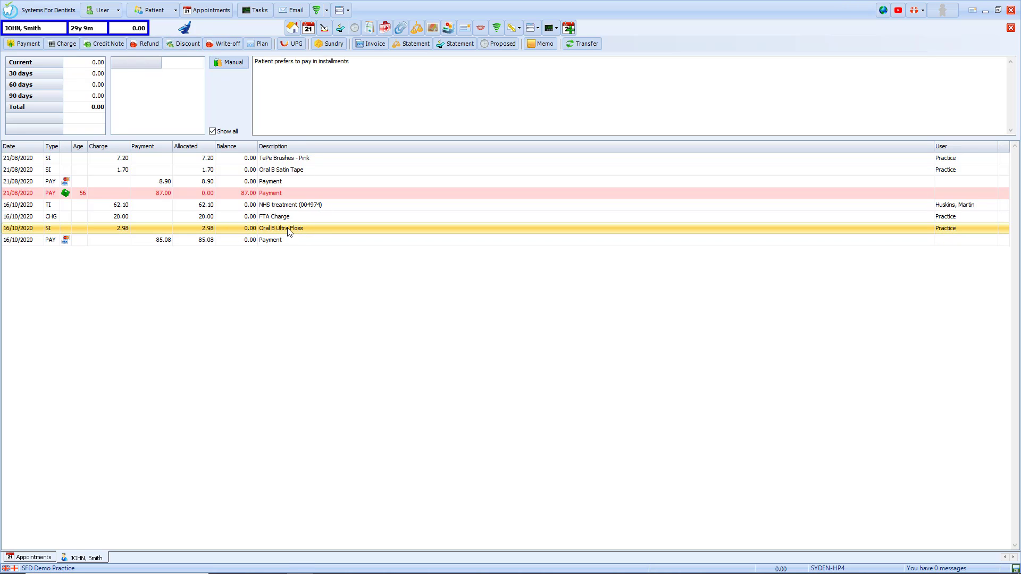
{"action": "right_click", "coordinate": [289, 229]}
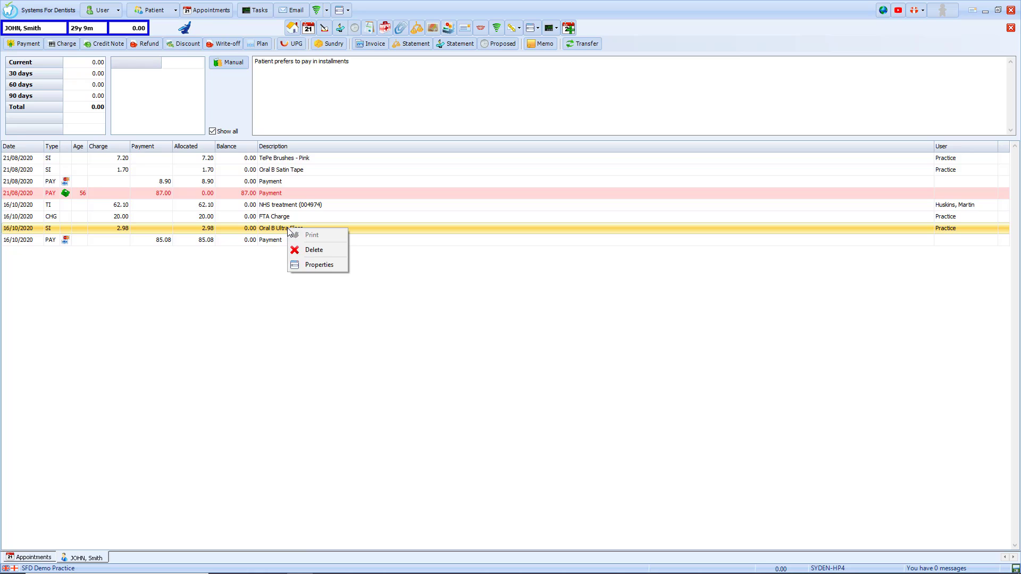
{"action": "left_click", "coordinate": [313, 249]}
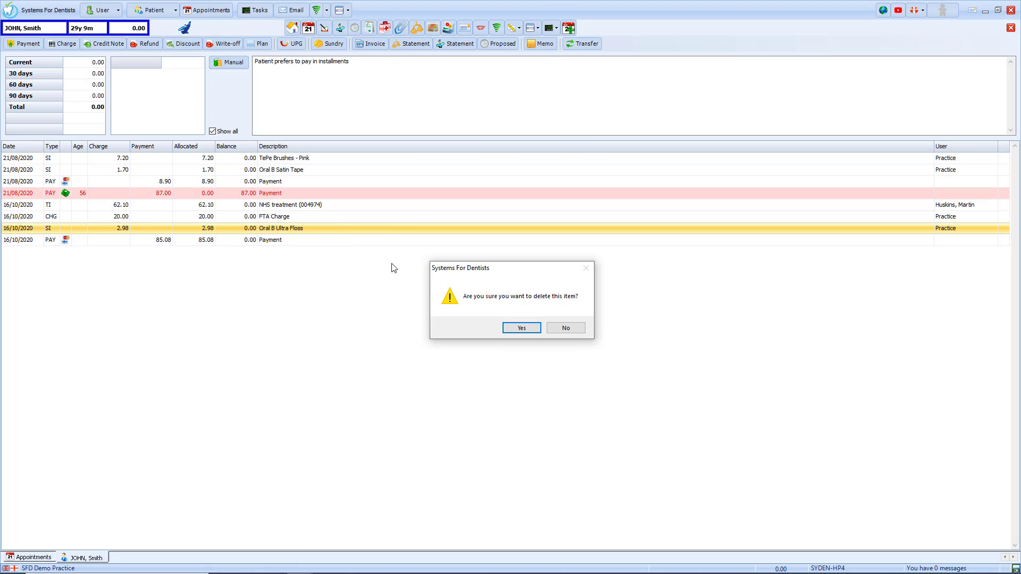
{"action": "left_click", "coordinate": [520, 328]}
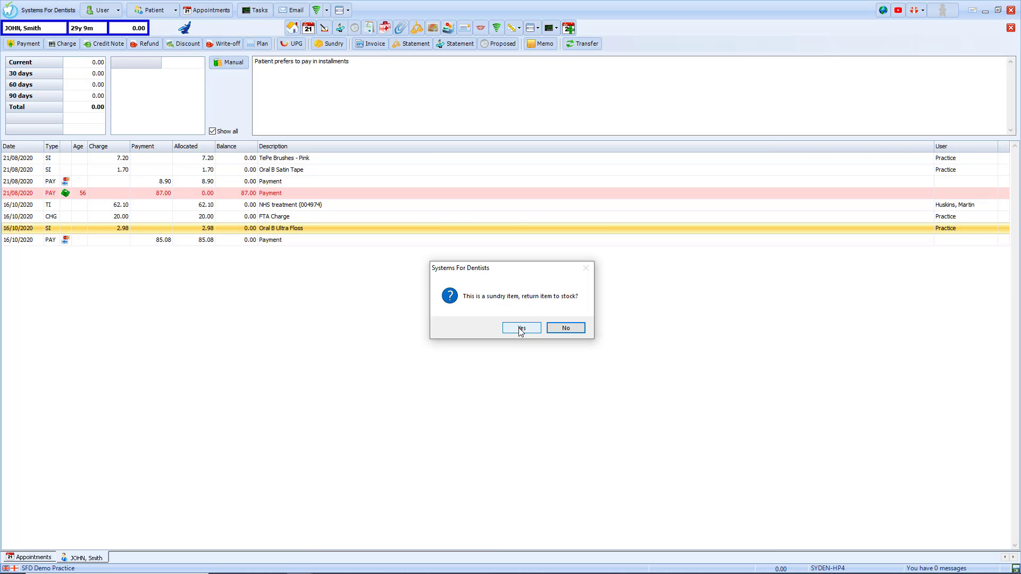
{"action": "left_click", "coordinate": [520, 328]}
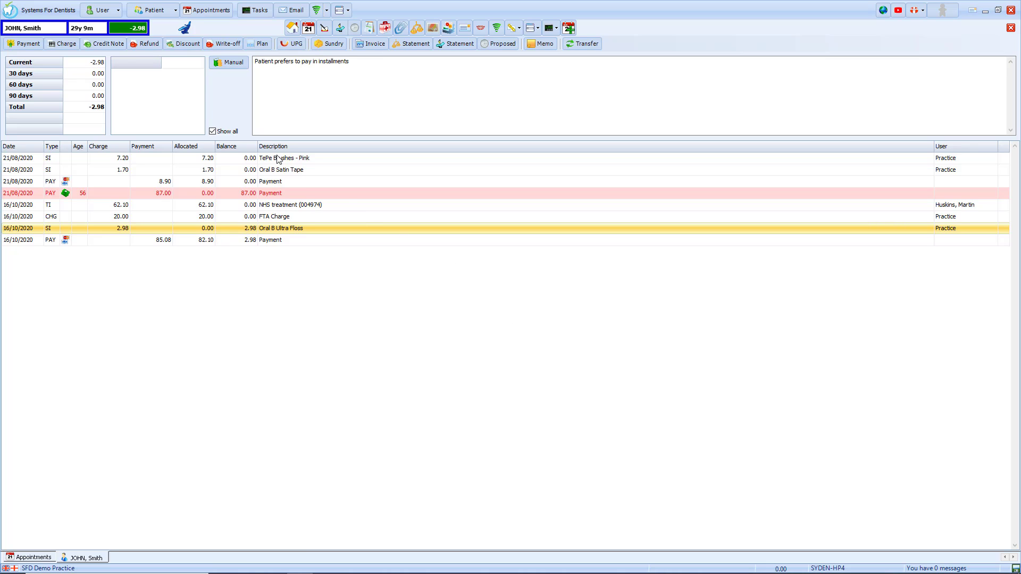
{"action": "mouse_move", "coordinate": [144, 30]}
{"action": "left_click", "coordinate": [147, 44]}
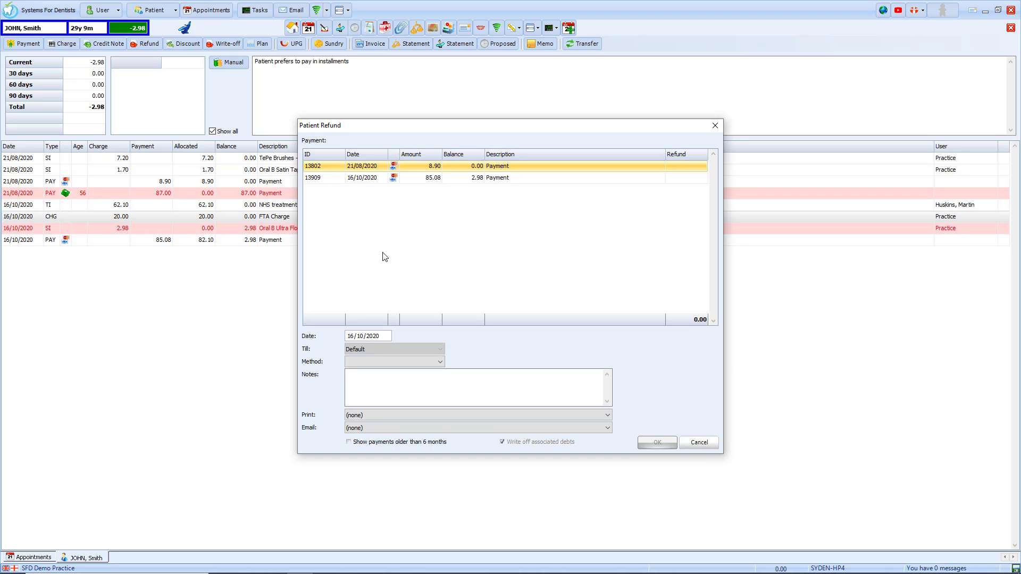
{"action": "left_click", "coordinate": [460, 180]}
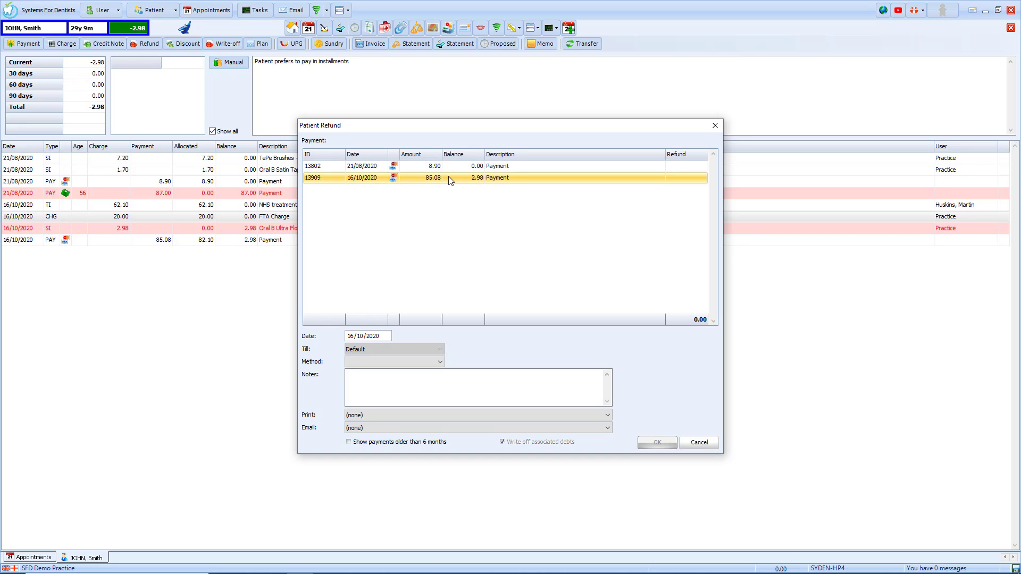
{"action": "double_click", "coordinate": [448, 178]}
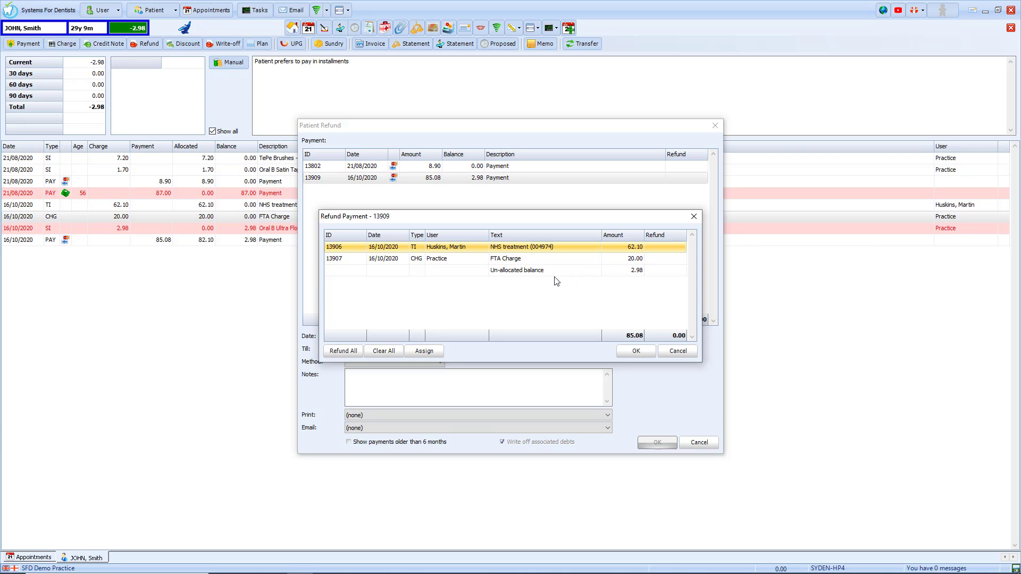
{"action": "left_click", "coordinate": [540, 272]}
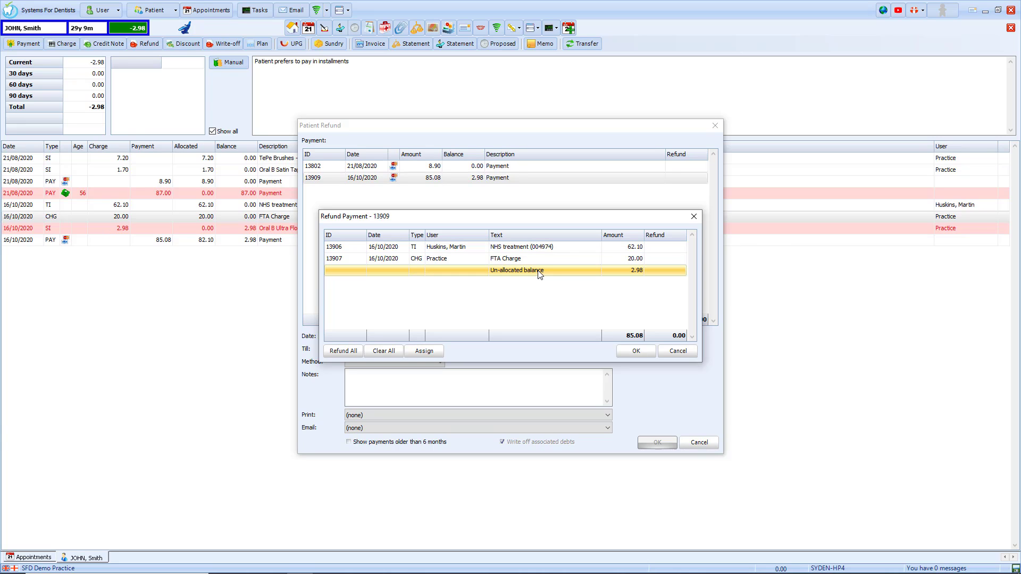
{"action": "double_click", "coordinate": [613, 269]}
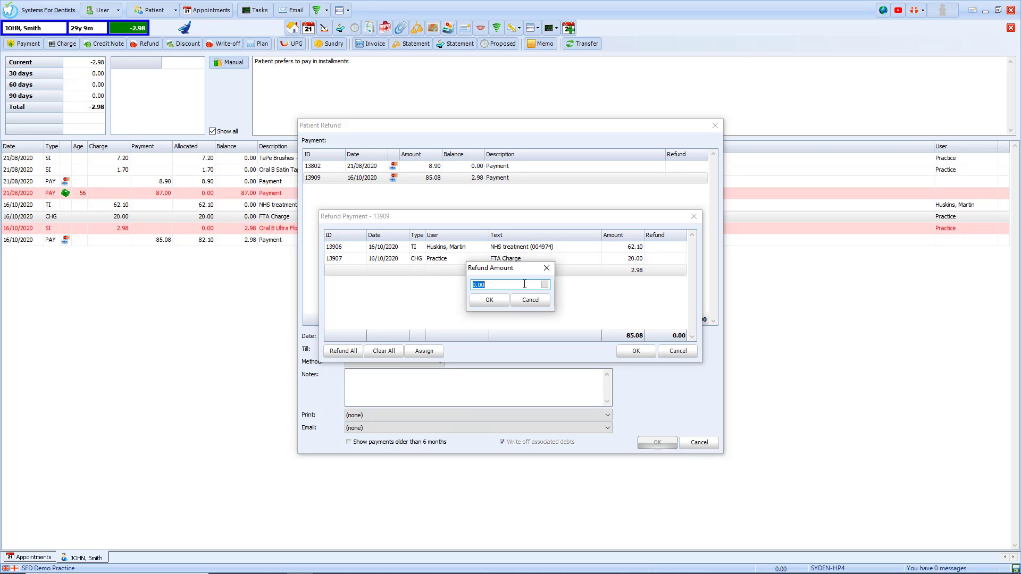
{"action": "type", "text": "2.98"}
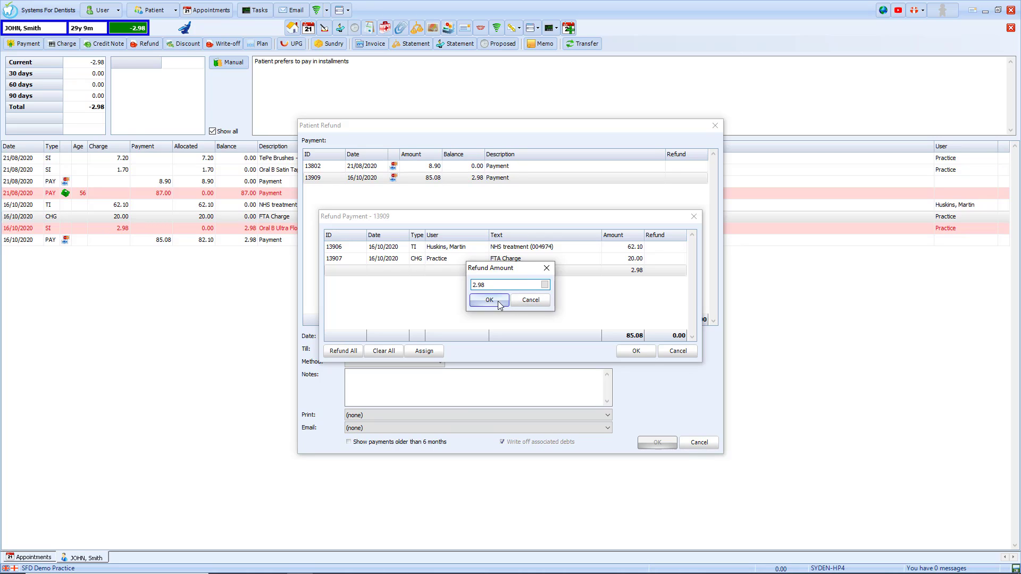
{"action": "left_click", "coordinate": [487, 300]}
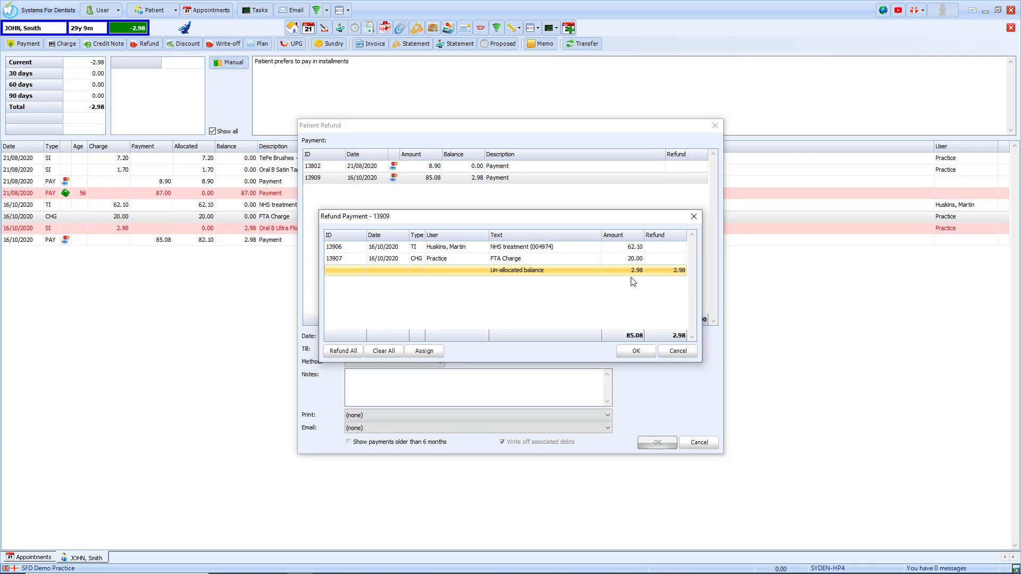
{"action": "left_click", "coordinate": [637, 351]}
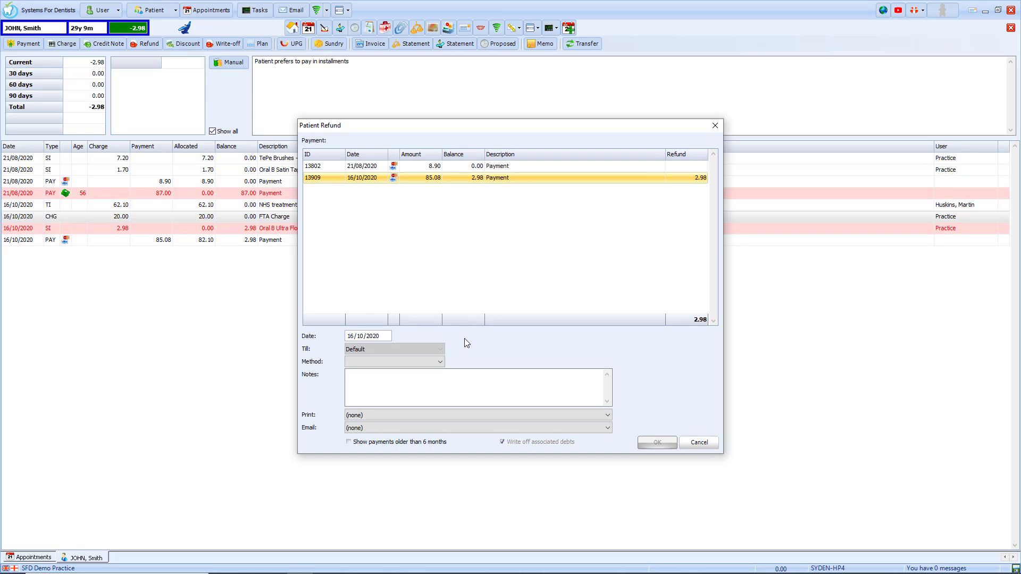
Save the 2.98 refund by Credit Card with the note 'Refund for sundry item'.
{"action": "left_click", "coordinate": [441, 362]}
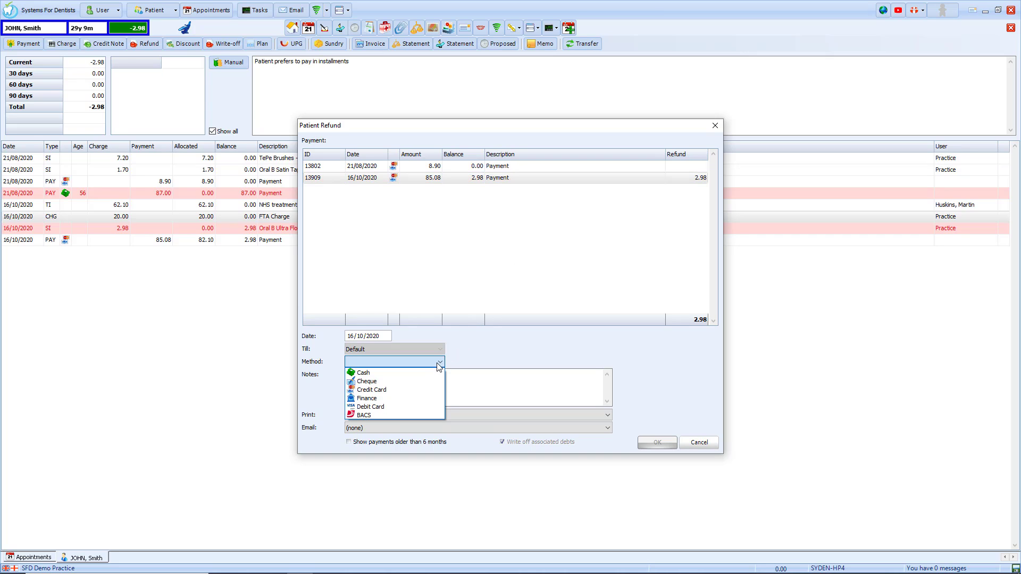
{"action": "left_click", "coordinate": [408, 391]}
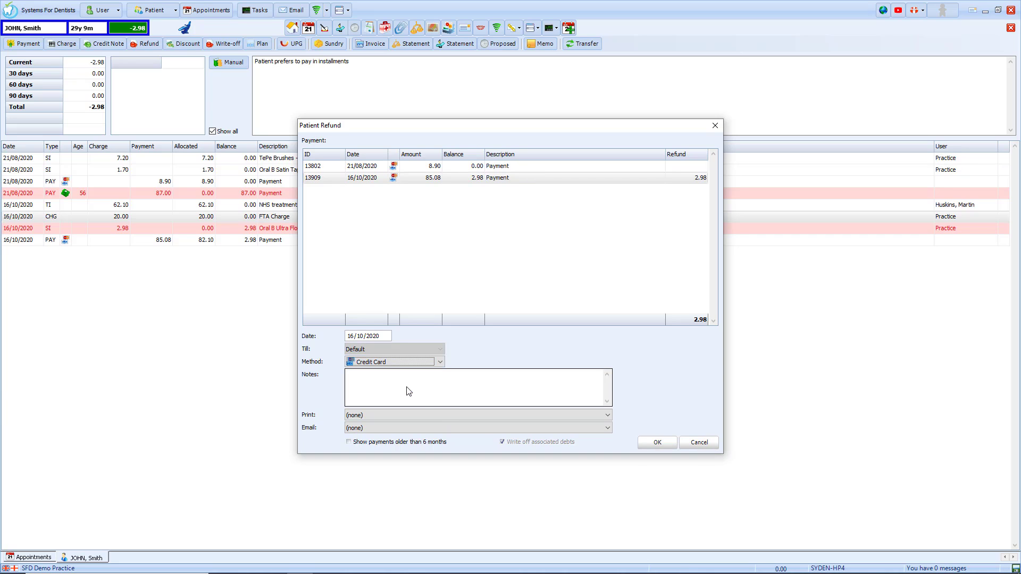
{"action": "left_click", "coordinate": [408, 387]}
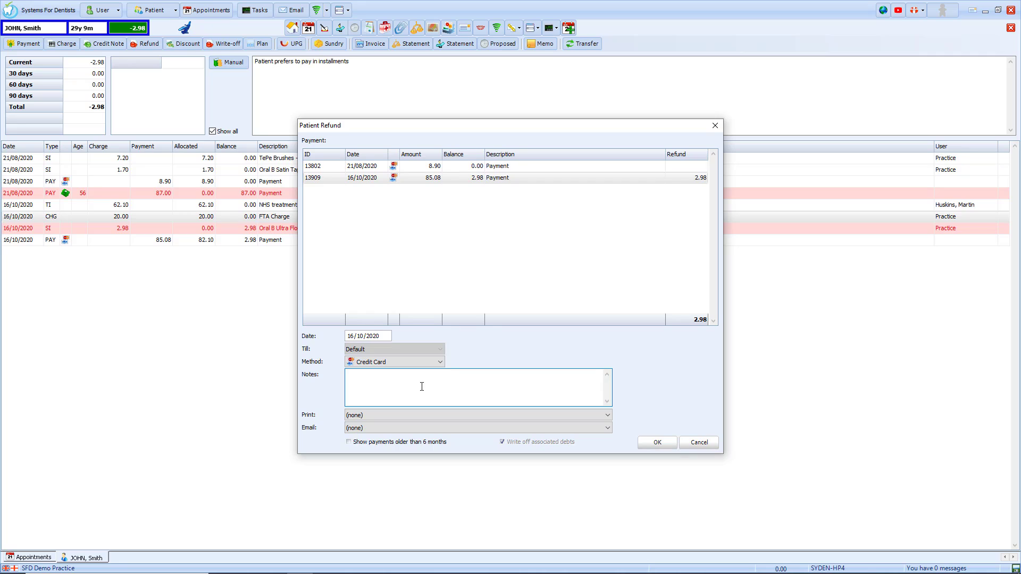
{"action": "type", "text": "Refund for sundry item"}
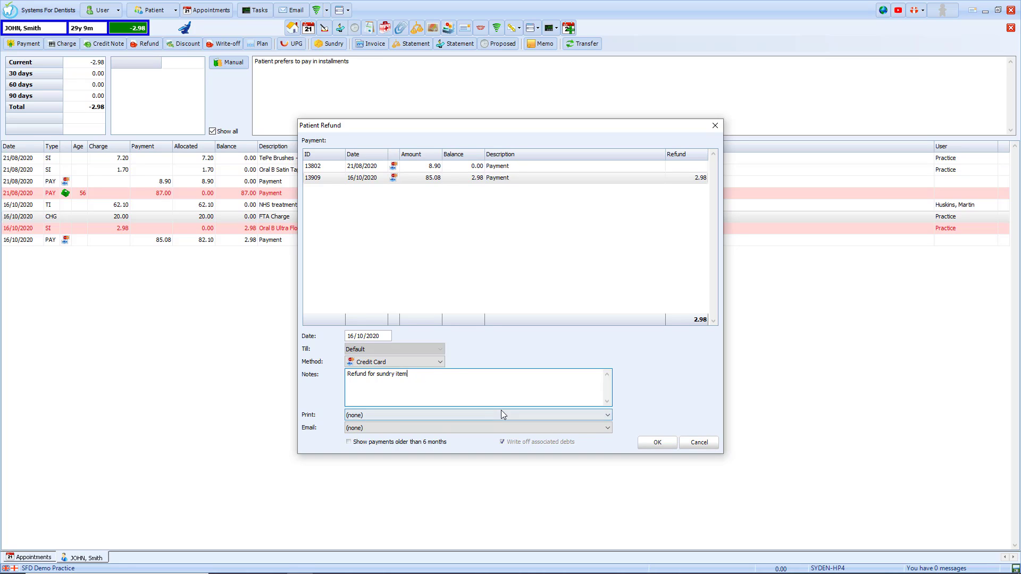
{"action": "left_click", "coordinate": [648, 446]}
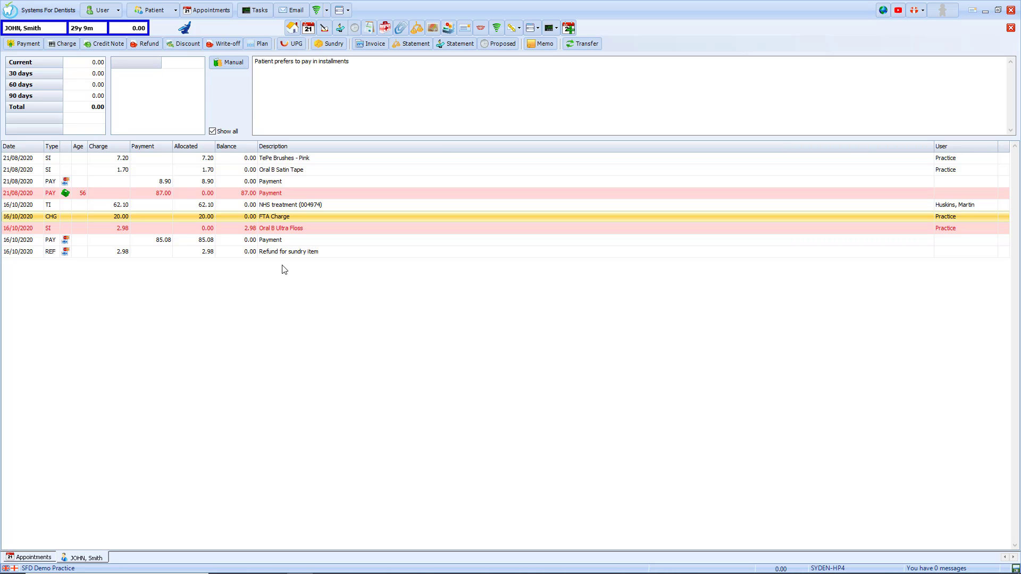
Untick 'Show all' so the ledger lists no outstanding transactions at balance 0.00.
{"action": "left_click", "coordinate": [268, 254]}
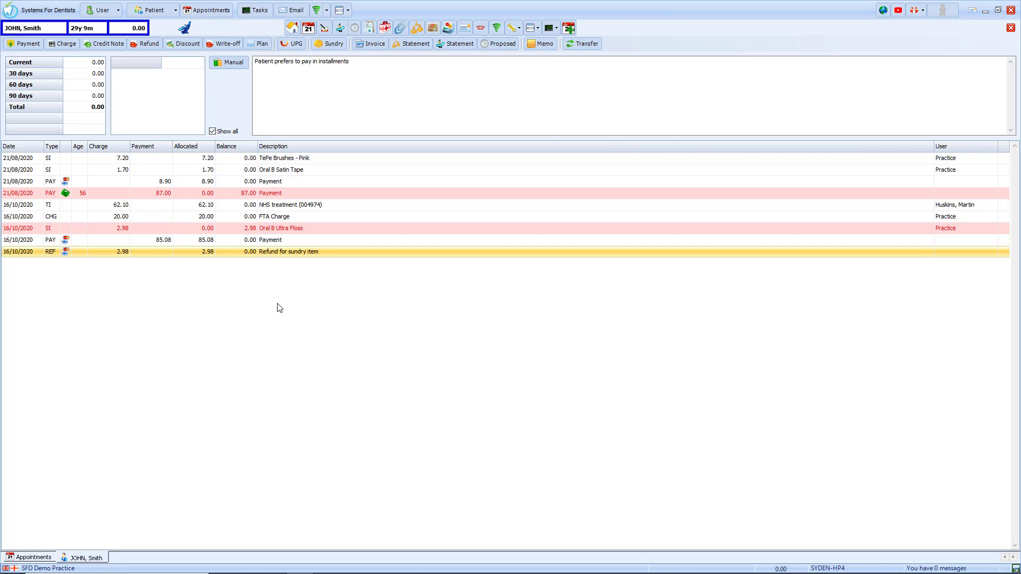
{"action": "mouse_move", "coordinate": [134, 31]}
{"action": "left_click", "coordinate": [212, 131]}
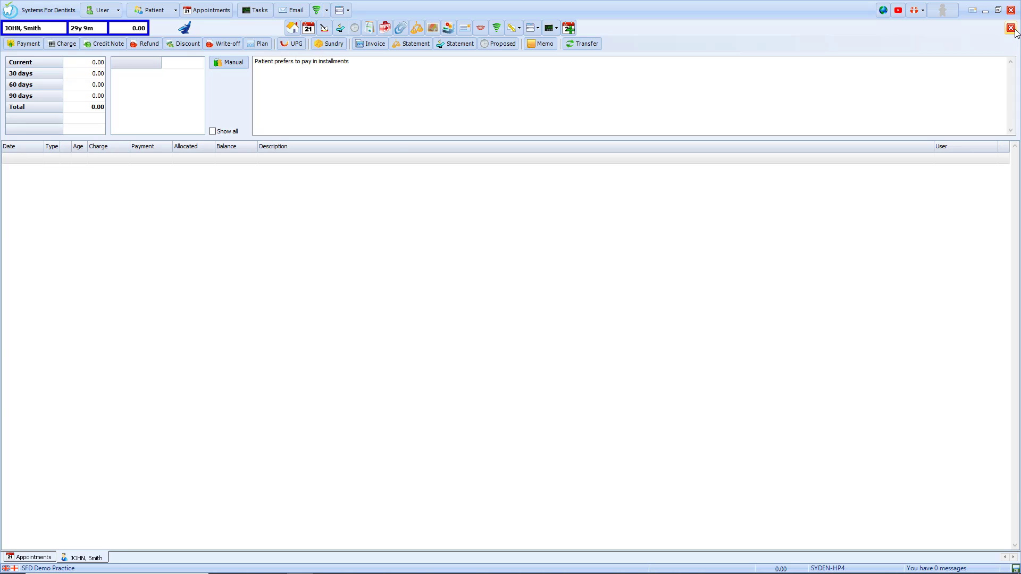
Close the account tab and mark the 4:45pm examination appointment as Departed at 16:50.
{"action": "left_click", "coordinate": [1011, 28]}
{"action": "mouse_move", "coordinate": [232, 451]}
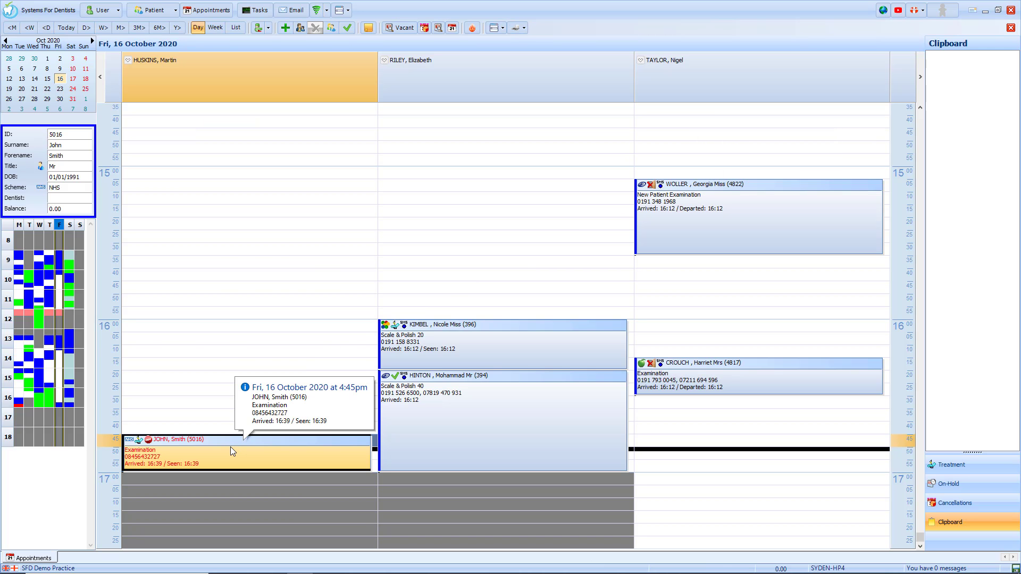
{"action": "right_click", "coordinate": [231, 451]}
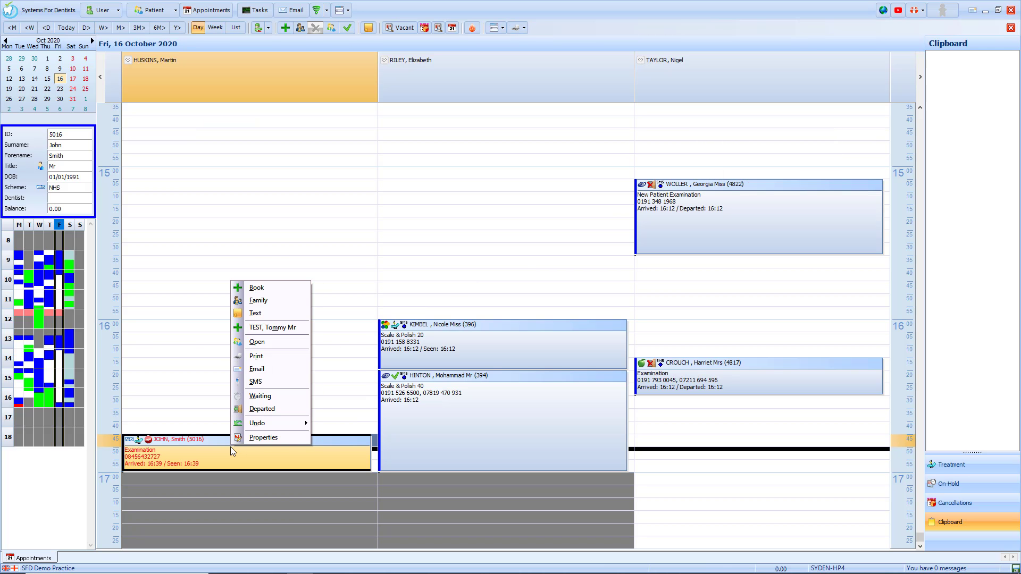
{"action": "left_click", "coordinate": [254, 409]}
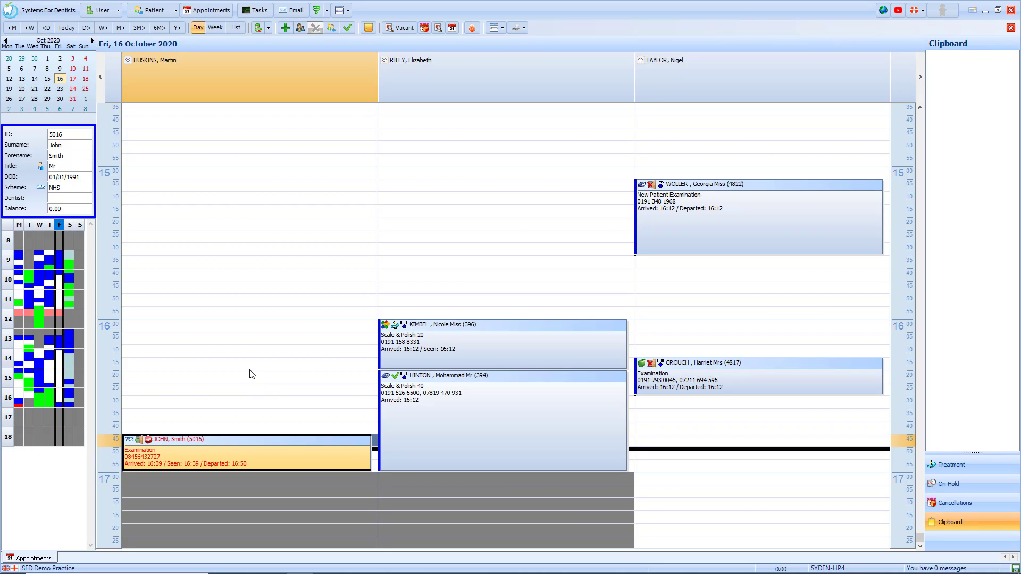
{"action": "left_click", "coordinate": [349, 11]}
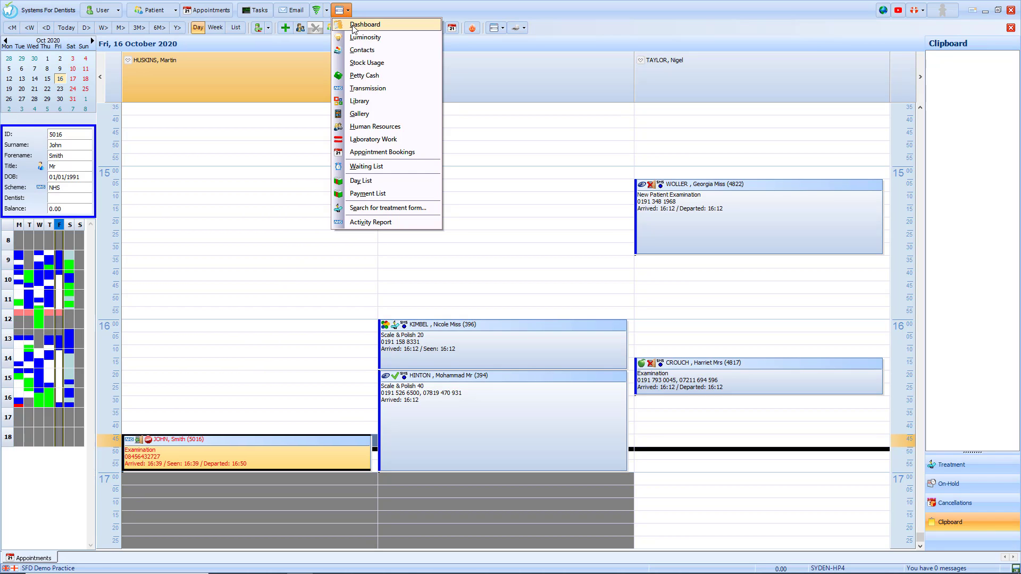
Open the Dashboard and review the 16/10/2020 payment entries totalling 961.30.
{"action": "left_click", "coordinate": [353, 25]}
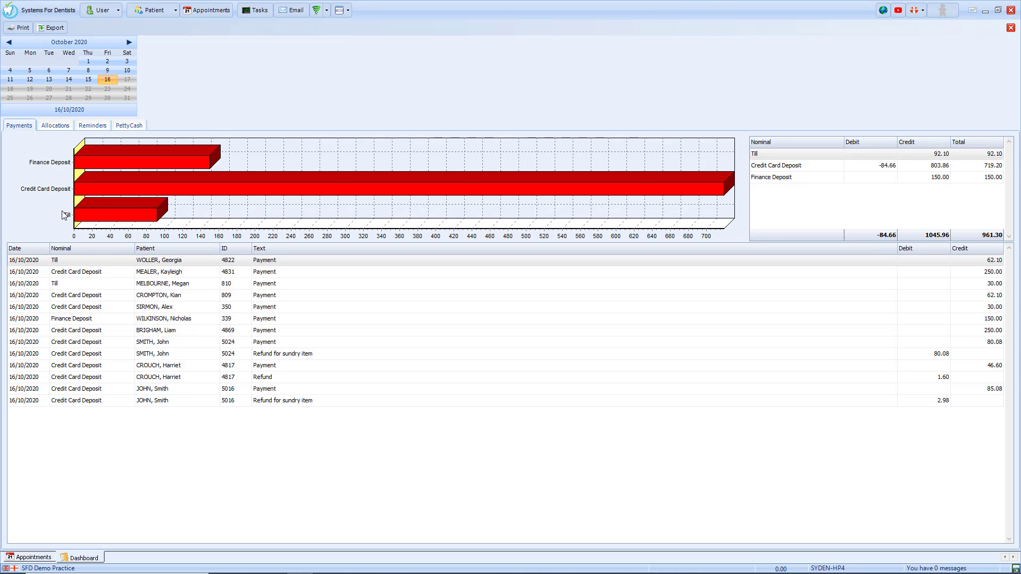
{"action": "left_click", "coordinate": [66, 262]}
{"action": "left_click", "coordinate": [73, 297]}
{"action": "left_click", "coordinate": [73, 322]}
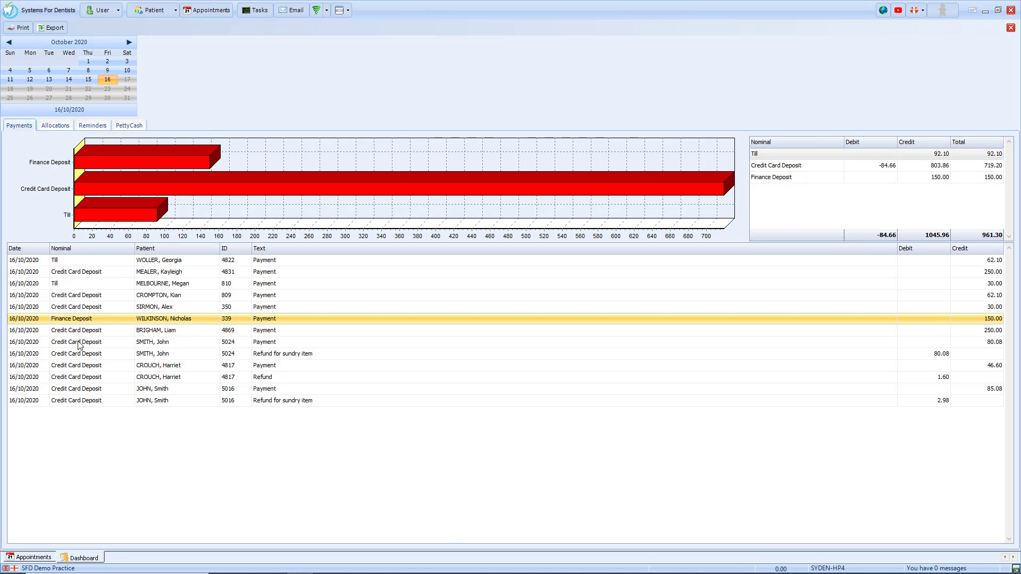
{"action": "left_click", "coordinate": [80, 353]}
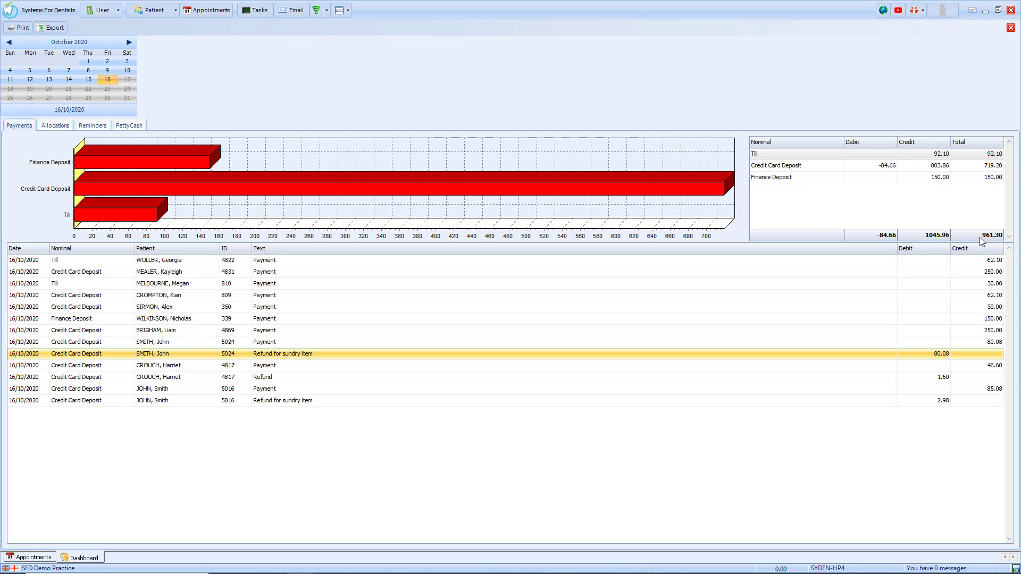
{"action": "left_click", "coordinate": [55, 126]}
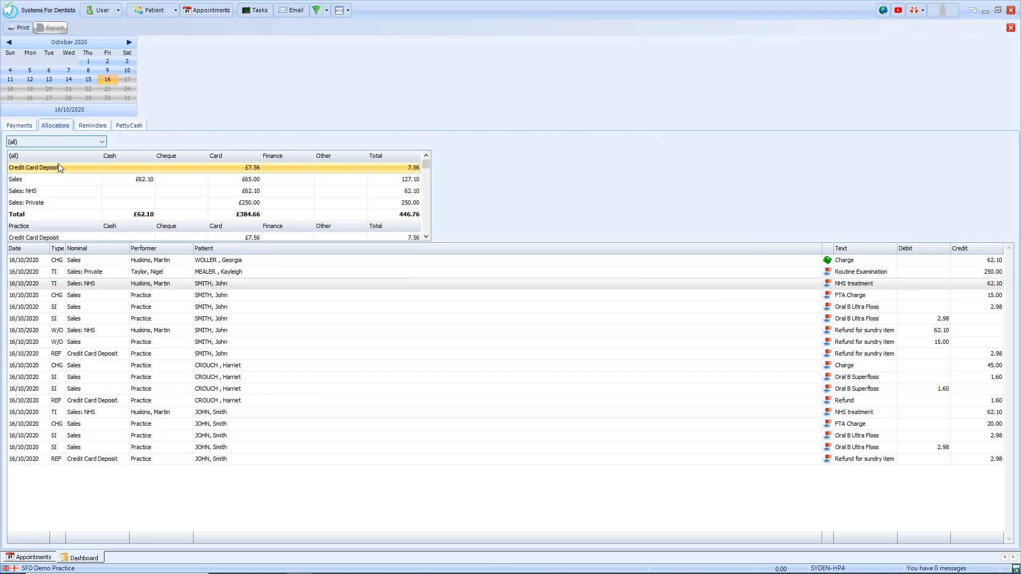
{"action": "left_click", "coordinate": [427, 237]}
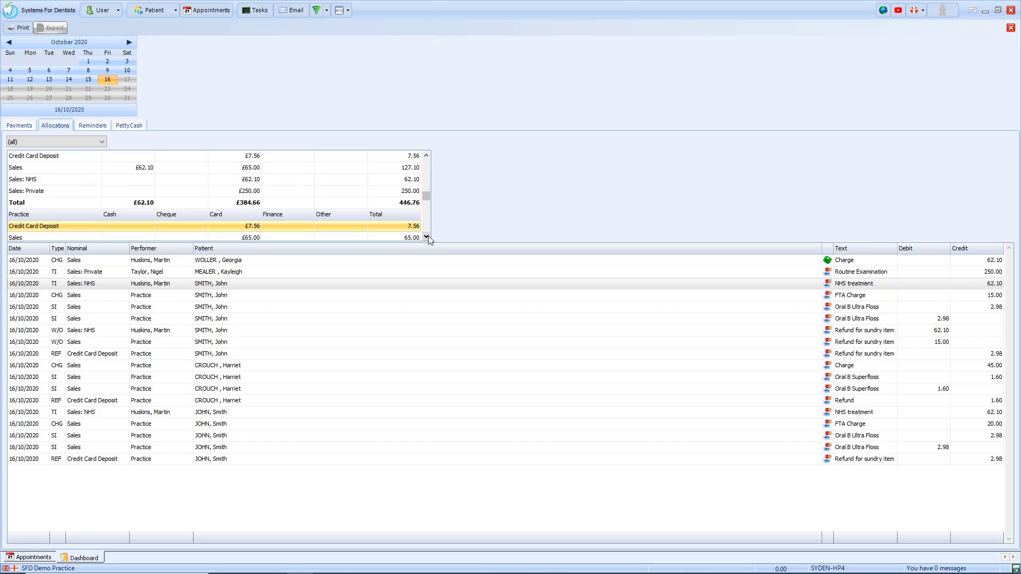
{"action": "left_click", "coordinate": [427, 237]}
{"action": "left_click", "coordinate": [426, 237]}
{"action": "left_click", "coordinate": [427, 237]}
{"action": "left_click", "coordinate": [426, 237]}
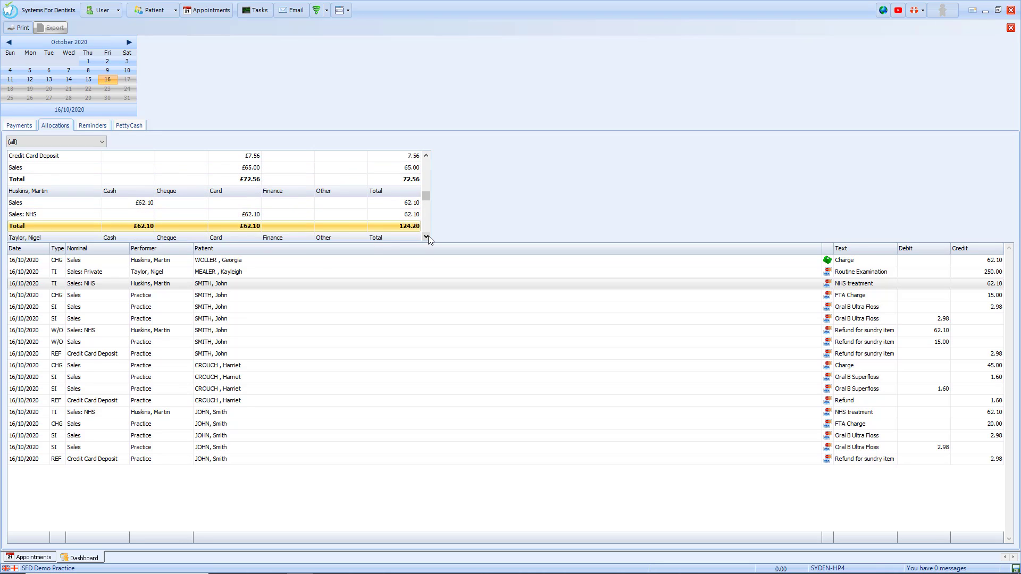
{"action": "left_click", "coordinate": [427, 238]}
{"action": "left_click", "coordinate": [426, 237]}
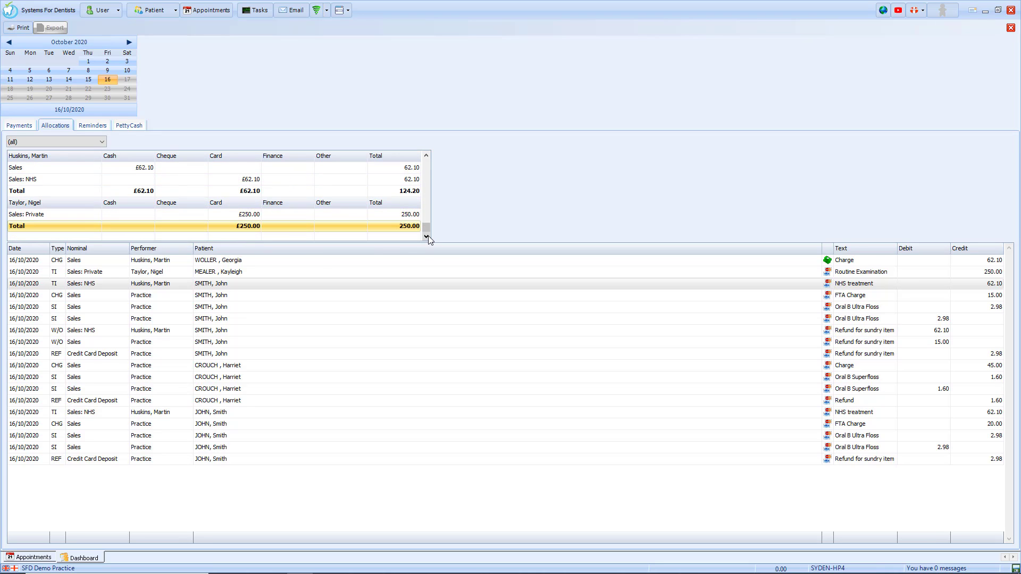
{"action": "left_click", "coordinate": [99, 126]}
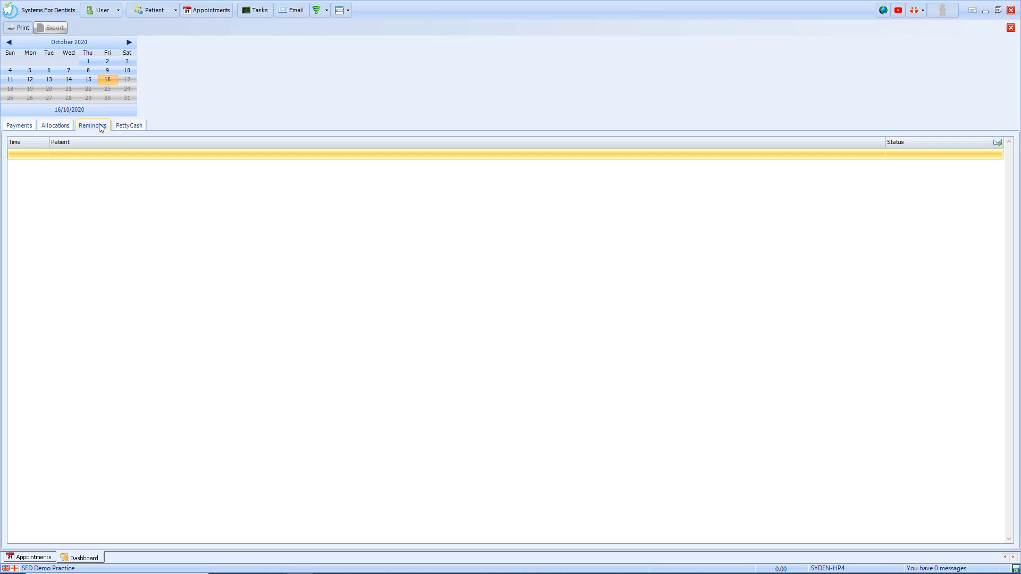
{"action": "left_click", "coordinate": [120, 128]}
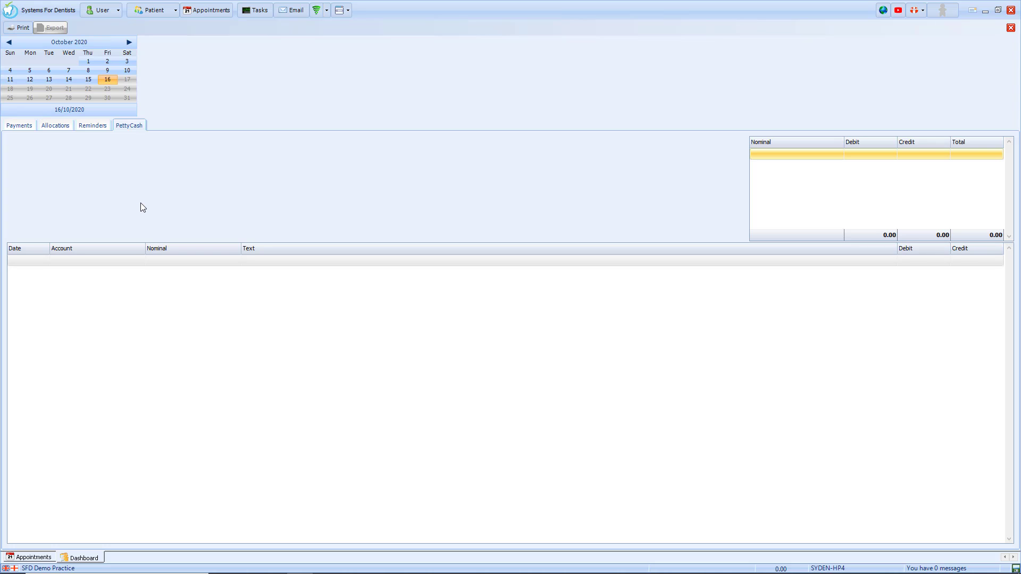
{"action": "left_click", "coordinate": [24, 126]}
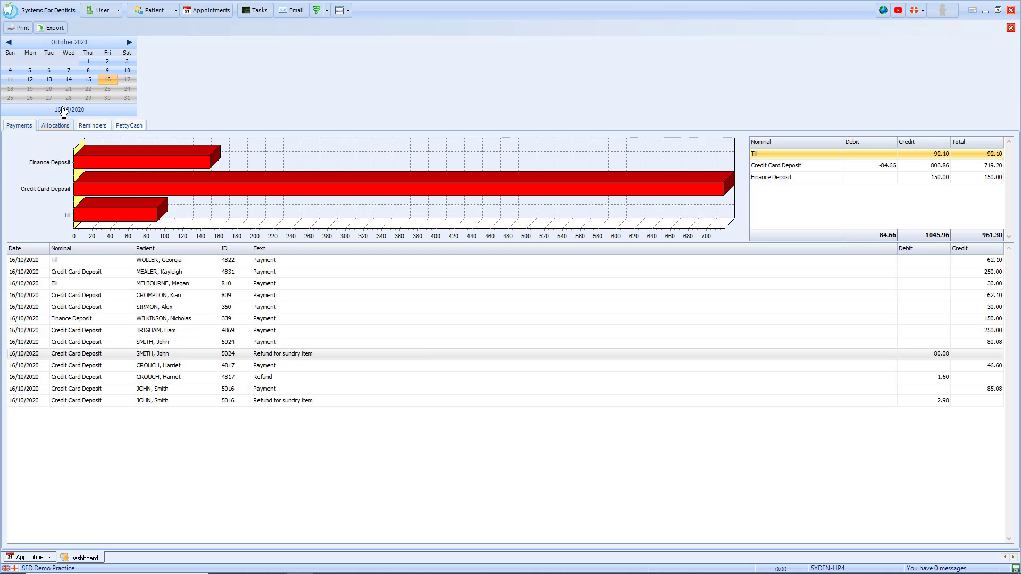